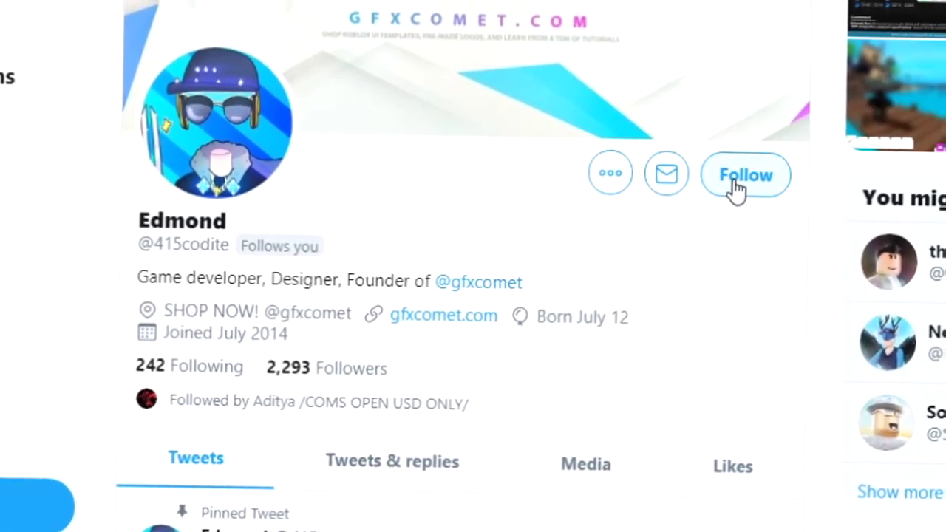
Follow the GFX COMET founder's profile and the GFX COMET profile, turning on post notifications for each.
{"action": "left_click", "coordinate": [736, 189]}
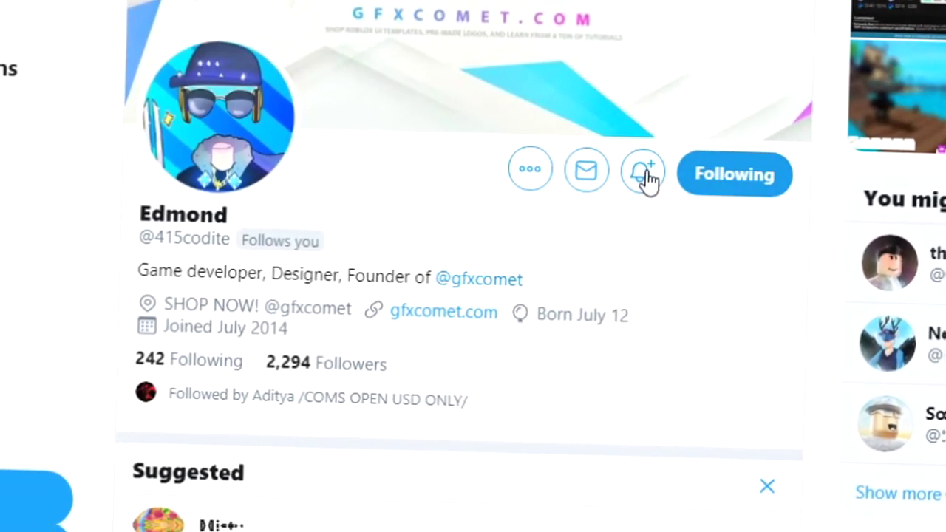
{"action": "left_click", "coordinate": [642, 174]}
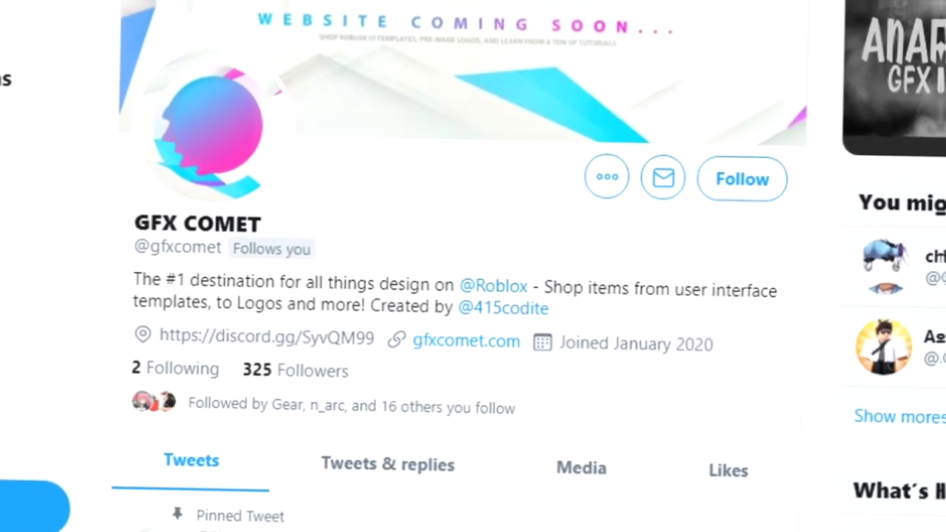
{"action": "left_click", "coordinate": [752, 184]}
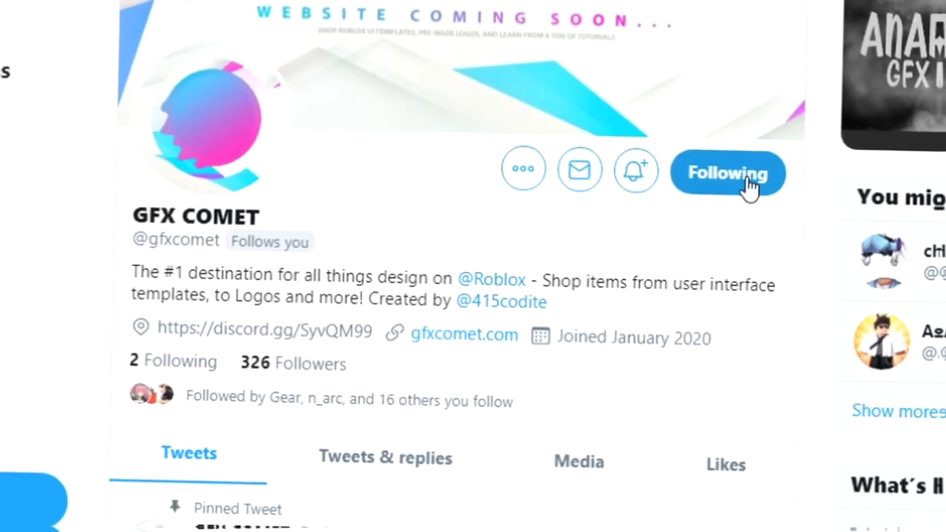
{"action": "left_click", "coordinate": [635, 181]}
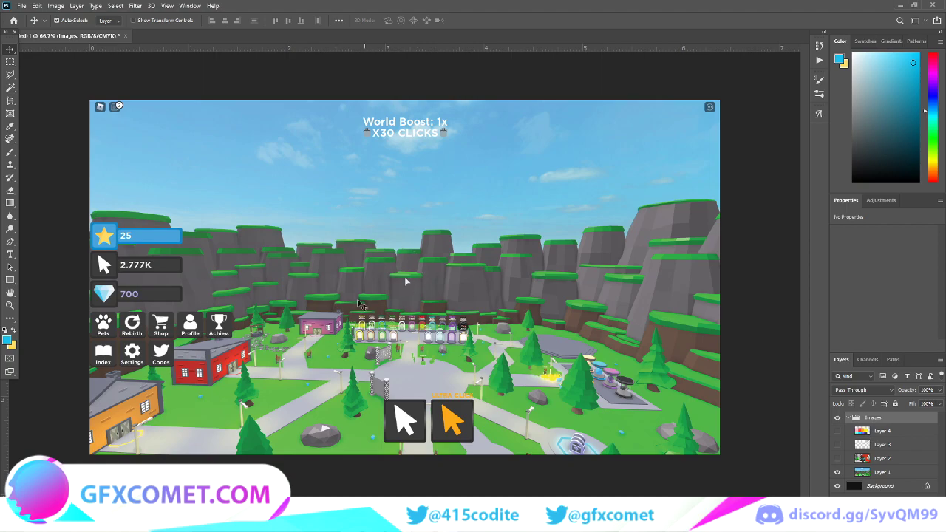
{"action": "left_click", "coordinate": [10, 280]}
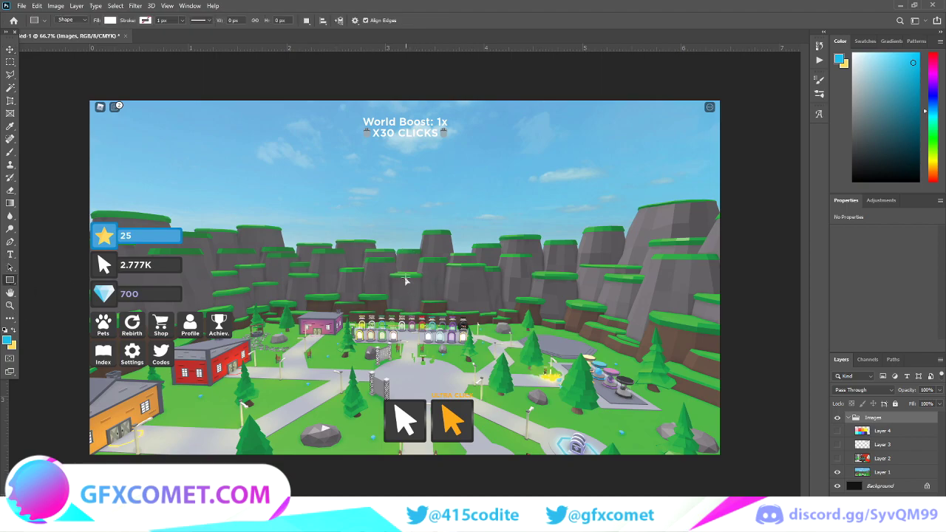
{"action": "left_click_drag", "start_coordinate": [403, 278], "coordinate": [521, 362]}
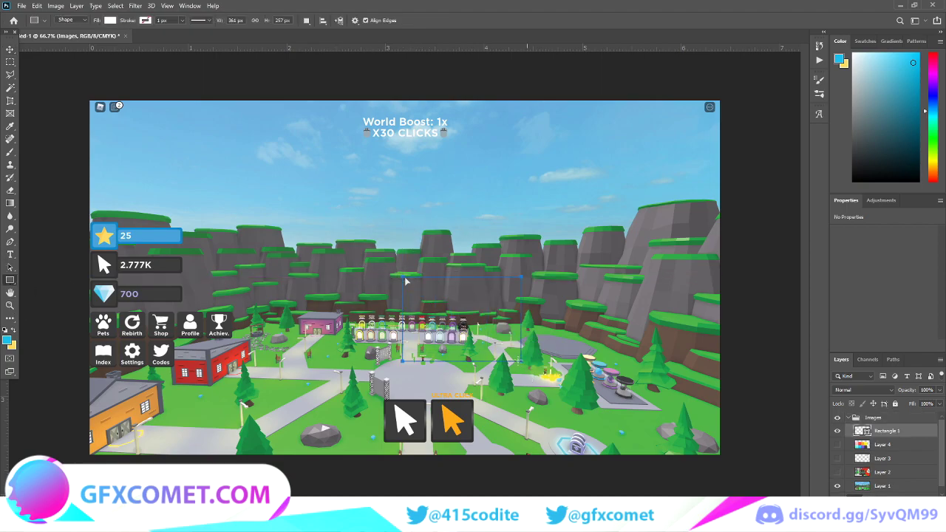
{"action": "key", "text": "ctrl+z"}
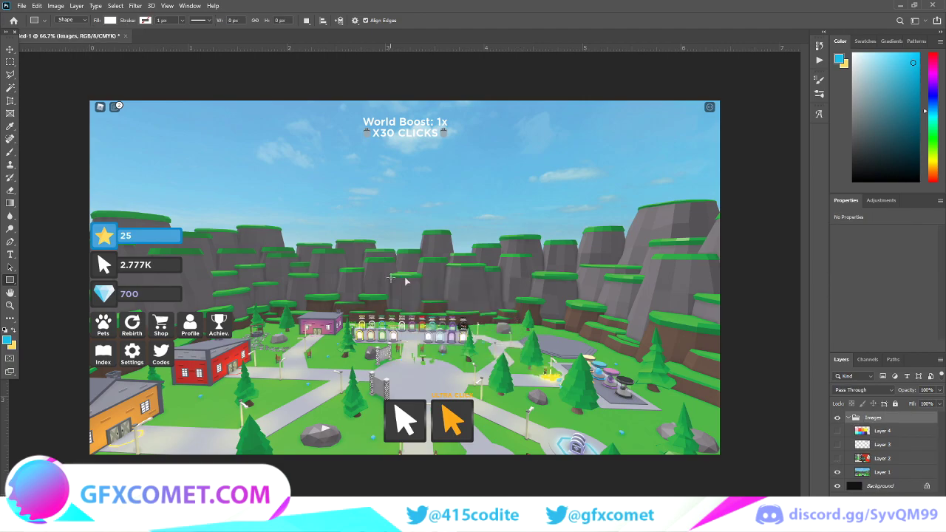
{"action": "key", "text": "v"}
{"action": "left_click_drag", "start_coordinate": [462, 222], "coordinate": [481, 262]}
{"action": "key", "text": "ctrl+z"}
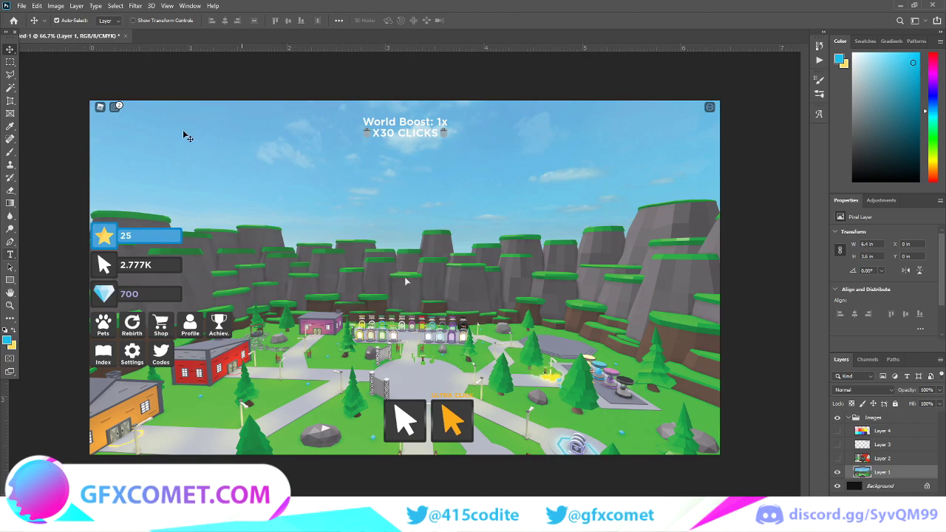
Draw a white 550 px by 550 px square and centre it horizontally and vertically on the canvas.
{"action": "left_click", "coordinate": [10, 280]}
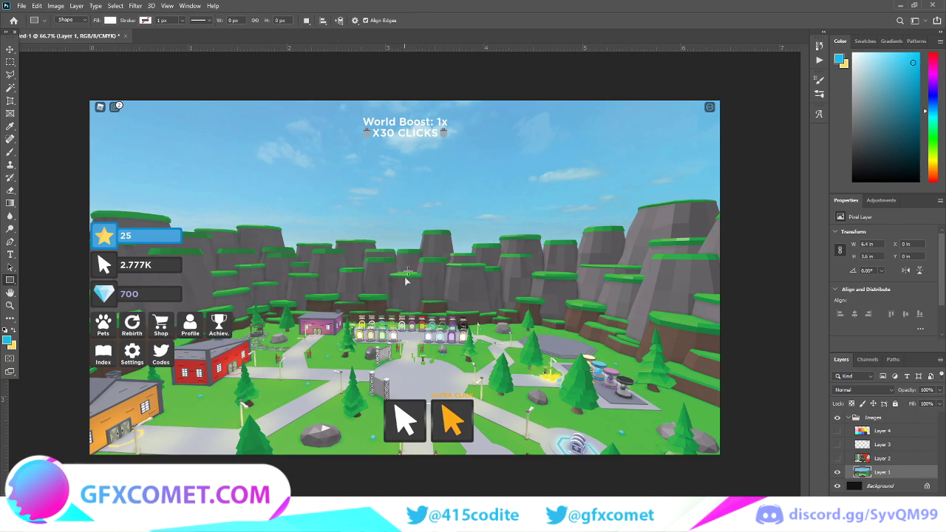
{"action": "left_click_drag", "start_coordinate": [401, 277], "coordinate": [487, 379]}
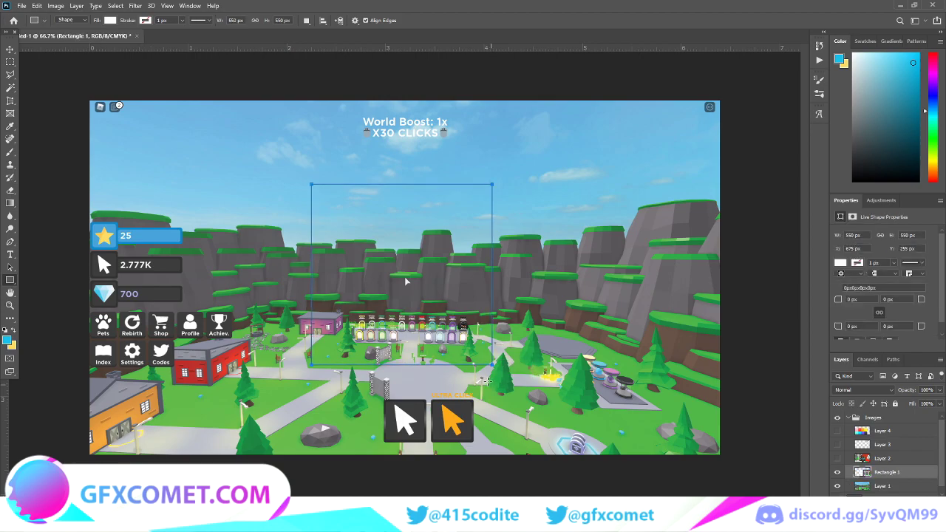
{"action": "left_click", "coordinate": [10, 48]}
{"action": "key", "text": "ctrl+a"}
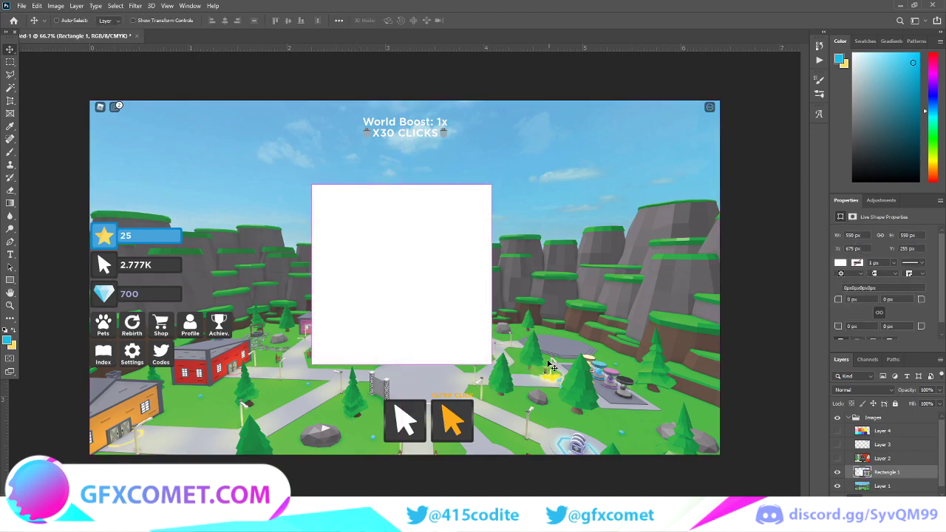
{"action": "left_click", "coordinate": [224, 20]}
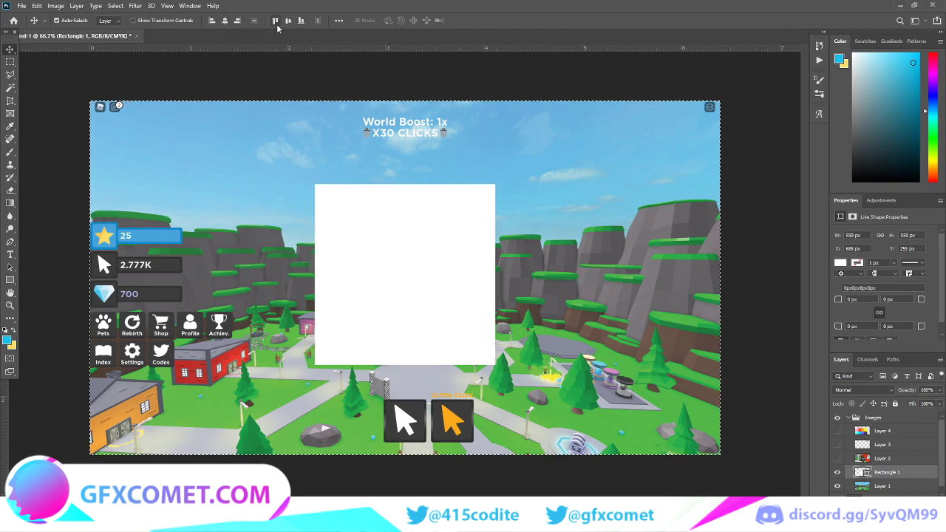
{"action": "left_click", "coordinate": [287, 21]}
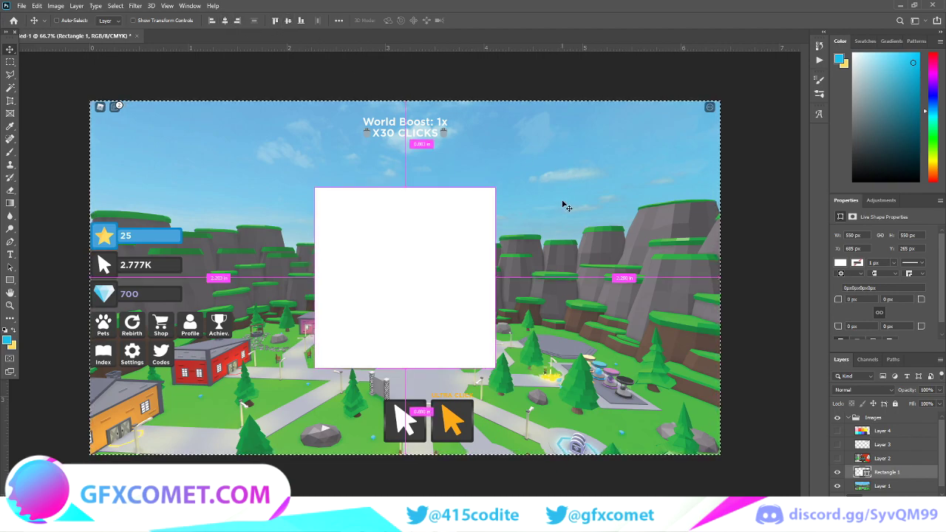
{"action": "key", "text": "ctrl+d"}
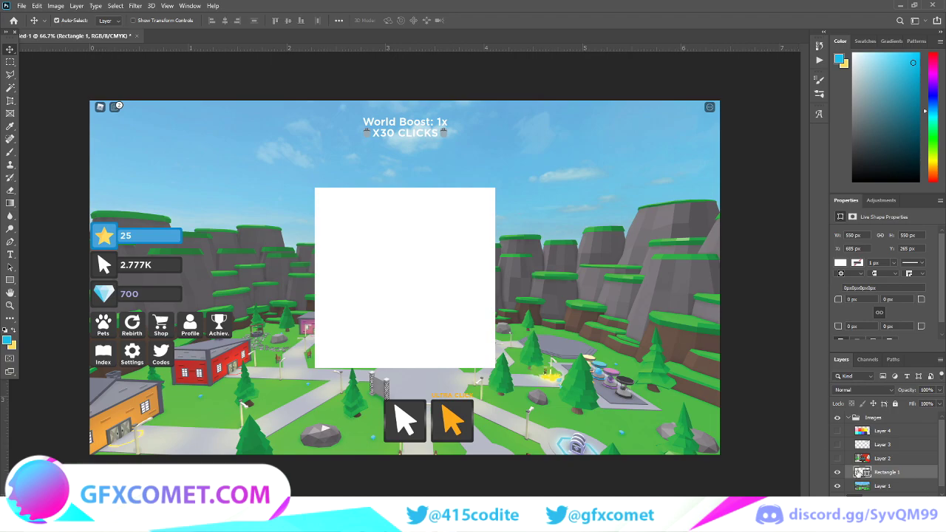
Move the square's layer above the Images group and round all its corners, first at 40 px and finally at 25 px.
{"action": "left_click_drag", "start_coordinate": [880, 473], "coordinate": [890, 415]}
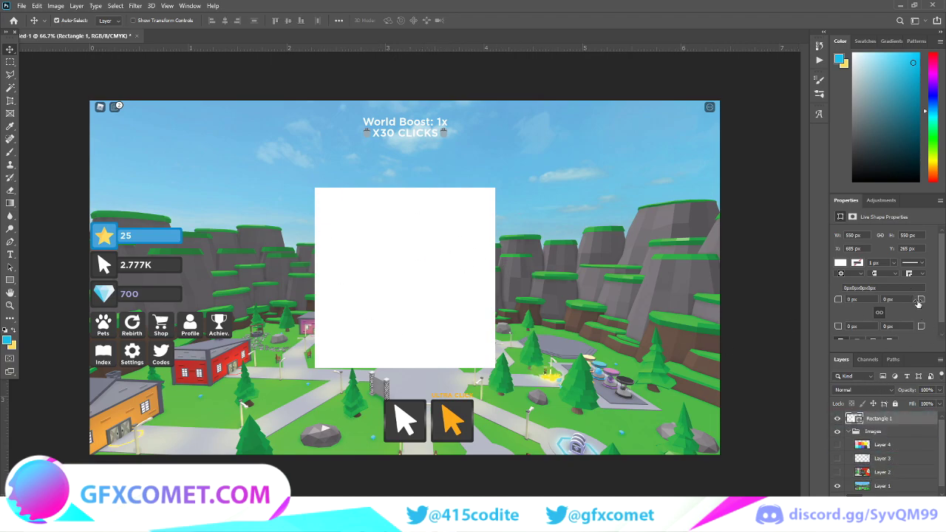
{"action": "left_click_drag", "start_coordinate": [918, 302], "coordinate": [940, 304]}
{"action": "type", "text": "40px"}
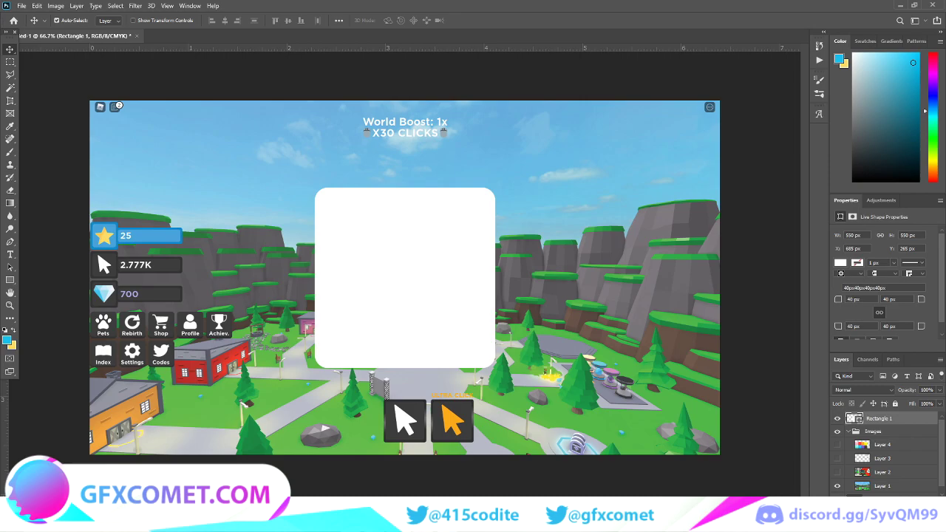
{"action": "key", "text": "Return"}
Fill the rounded square with the blue foreground colour 17c0eb.
{"action": "double_click", "coordinate": [852, 418]}
{"action": "left_click", "coordinate": [5, 341]}
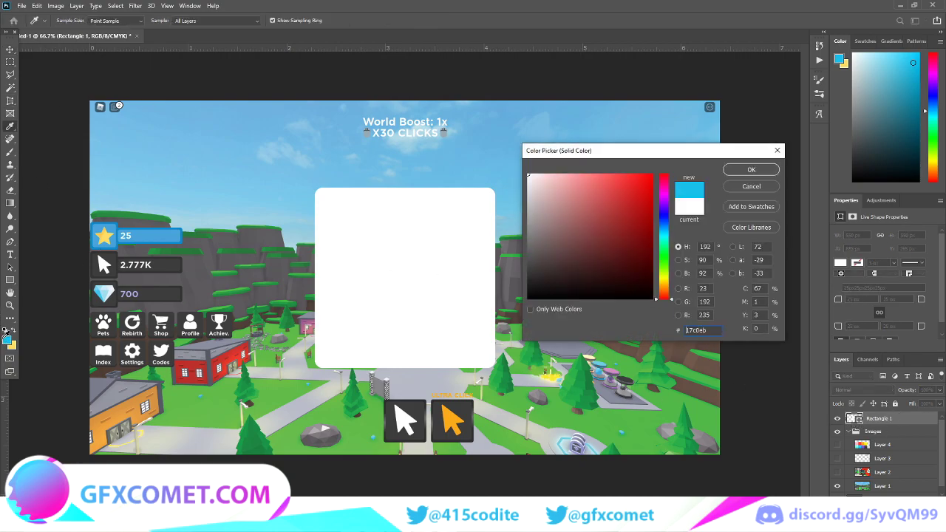
{"action": "left_click", "coordinate": [751, 170]}
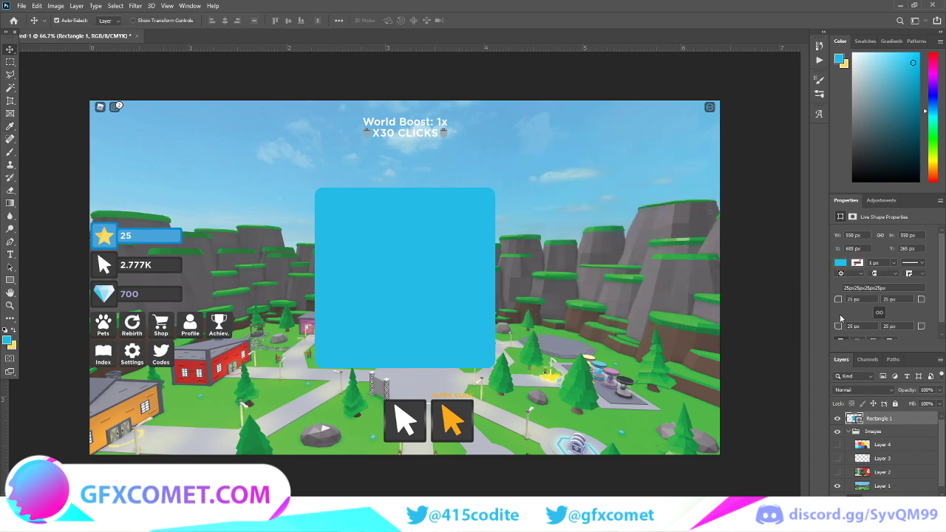
Add a black 4 px outside Stroke effect to the blue square.
{"action": "right_click", "coordinate": [893, 420]}
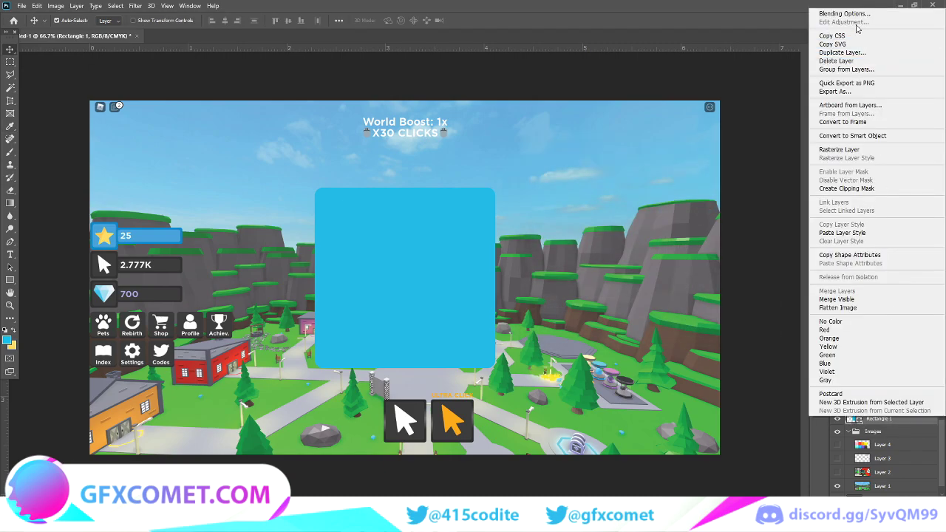
{"action": "key", "text": "Escape"}
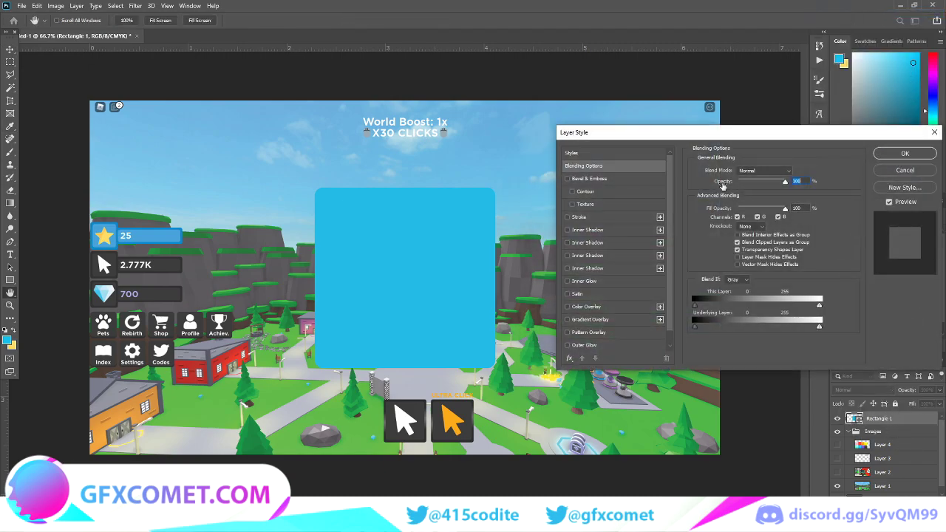
{"action": "left_click", "coordinate": [570, 218]}
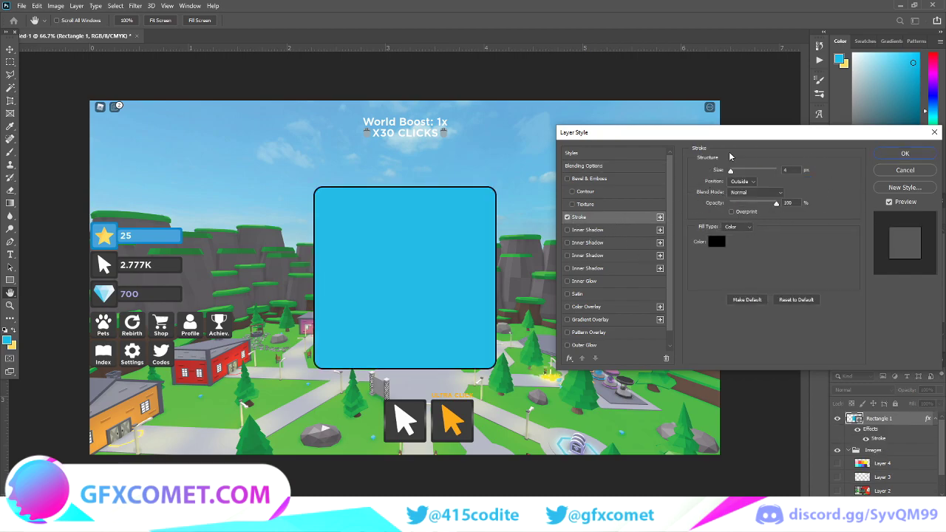
Add an Overlay Inner Shadow to the blue square with a distance of 10 px and apply the layer style.
{"action": "left_click", "coordinate": [568, 230]}
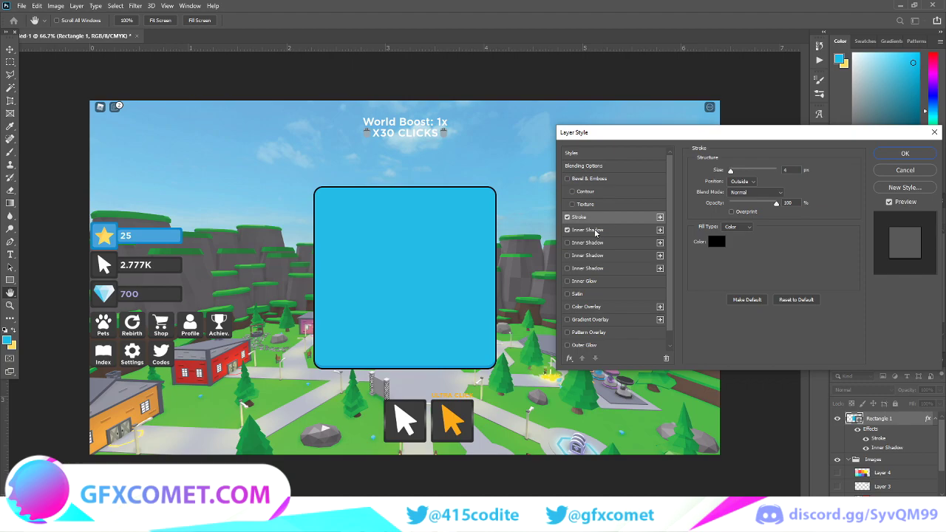
{"action": "left_click", "coordinate": [596, 231]}
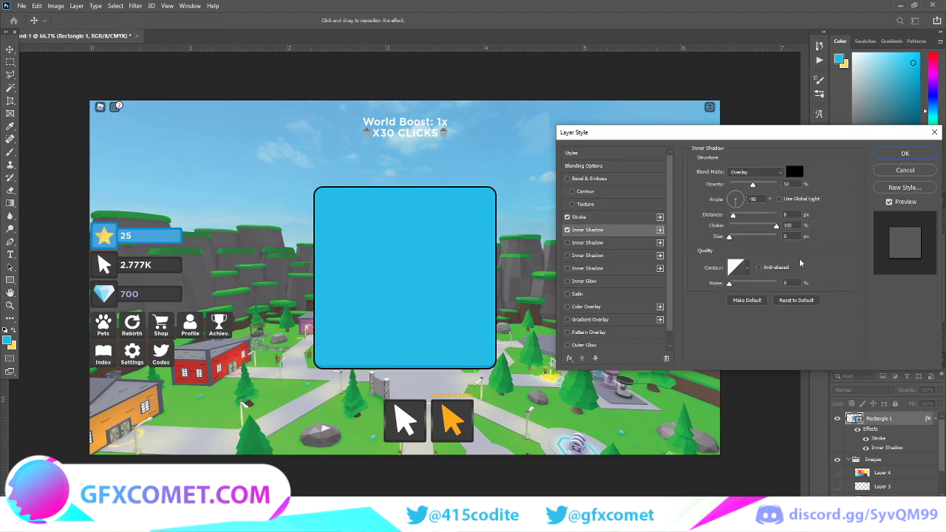
{"action": "left_click_drag", "start_coordinate": [789, 215], "coordinate": [686, 224]}
{"action": "type", "text": "10"}
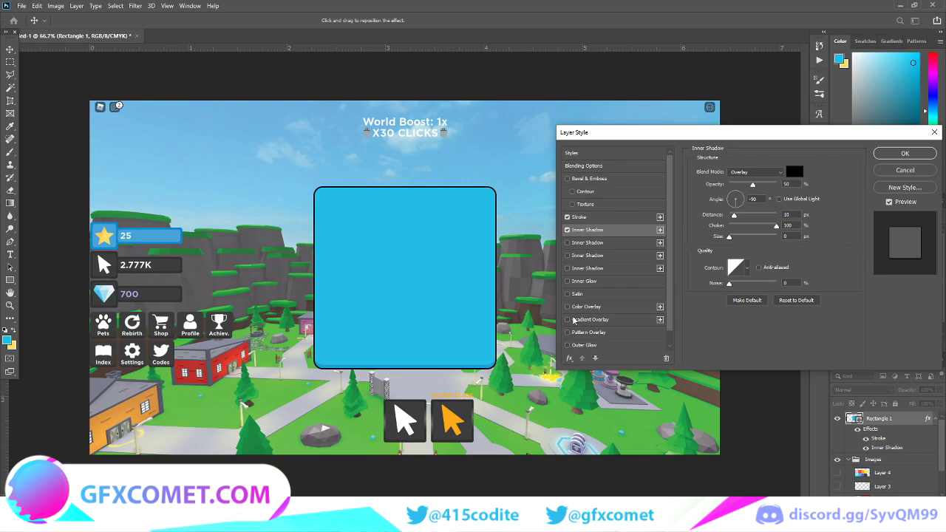
{"action": "left_click", "coordinate": [890, 152]}
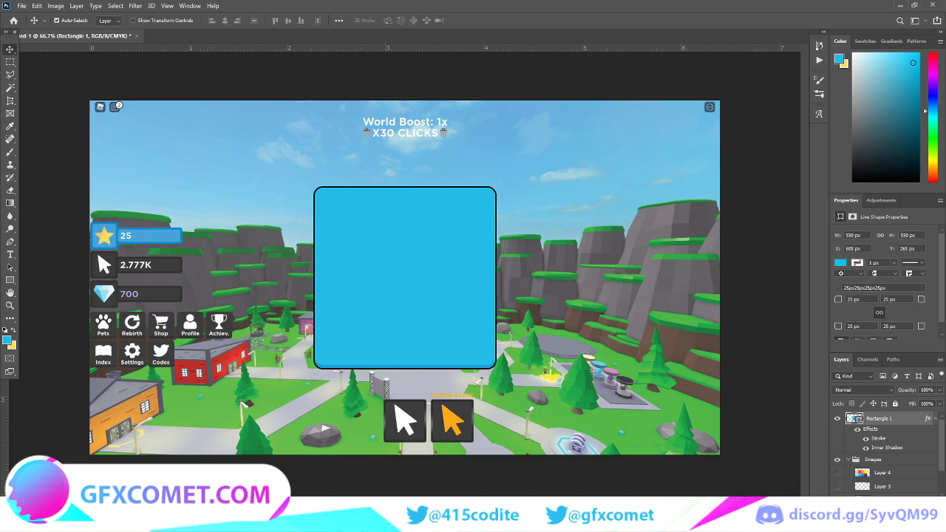
Place the 2000px-Black_Paw.svg image from the GFX COMET VIDEO THINGS folder into the document.
{"action": "left_click", "coordinate": [634, 521]}
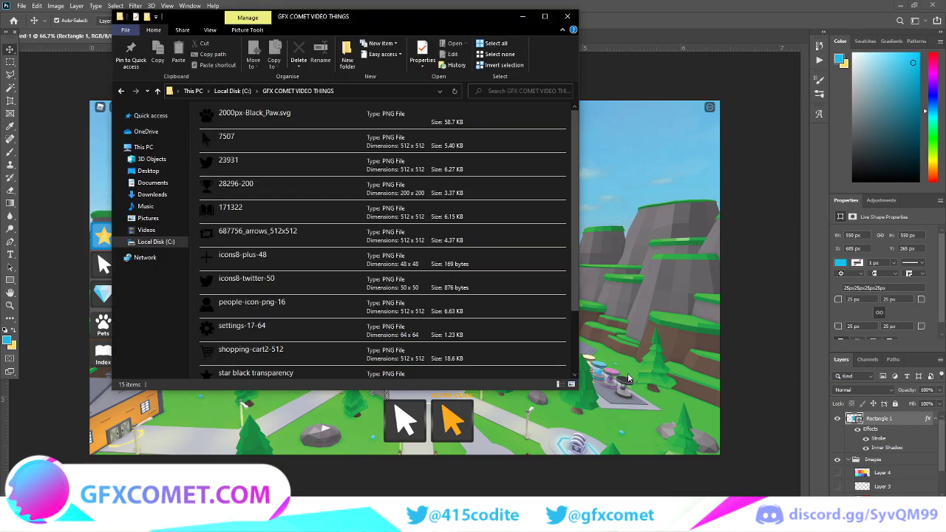
{"action": "left_click_drag", "start_coordinate": [359, 13], "coordinate": [792, 56]}
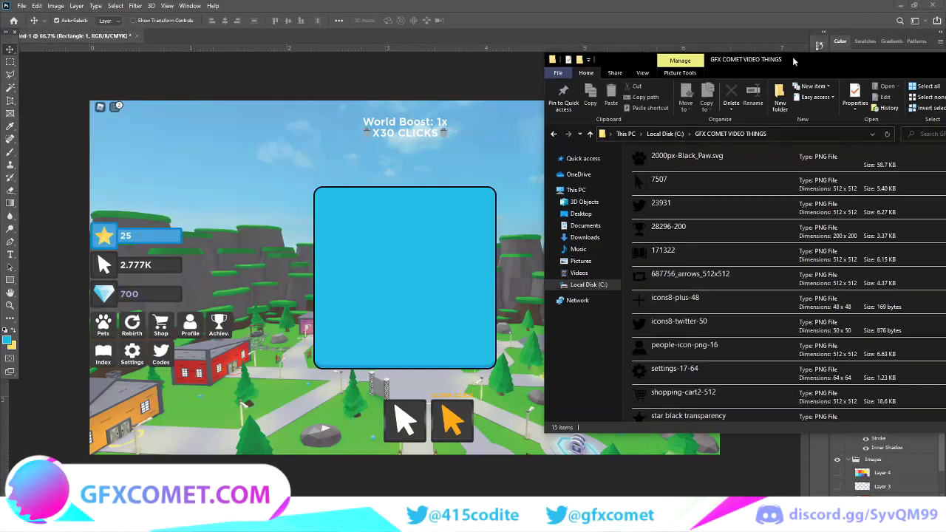
{"action": "left_click_drag", "start_coordinate": [687, 155], "coordinate": [414, 269]}
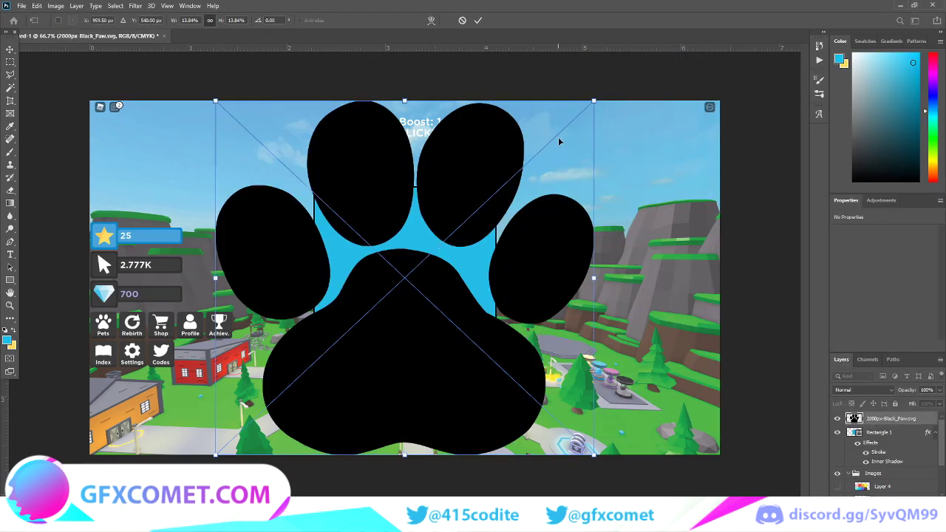
Scale the paw image proportionally to 5.80% so it fits inside the blue square, and commit it.
{"action": "left_click_drag", "start_coordinate": [593, 100], "coordinate": [495, 155]}
{"action": "key", "text": "ctrl+z"}
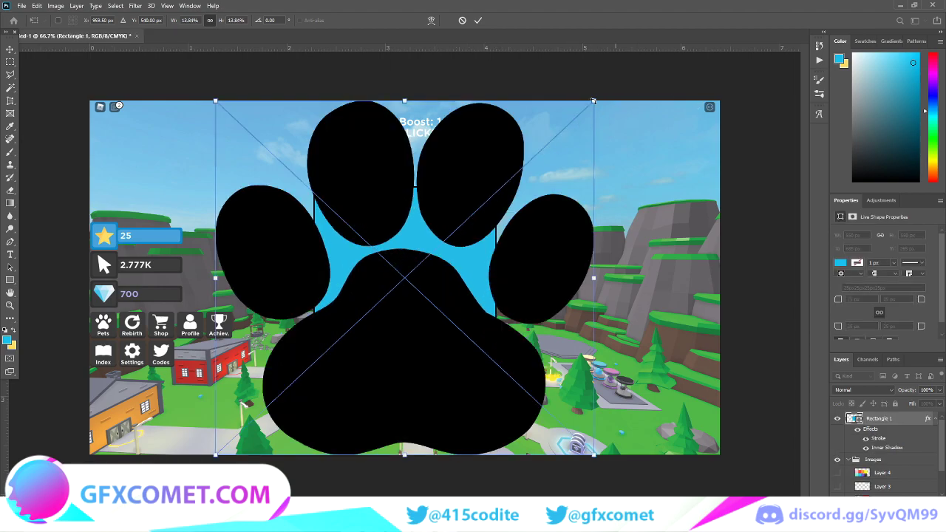
{"action": "left_click_drag", "start_coordinate": [593, 100], "coordinate": [460, 181]}
{"action": "left_click", "coordinate": [10, 50]}
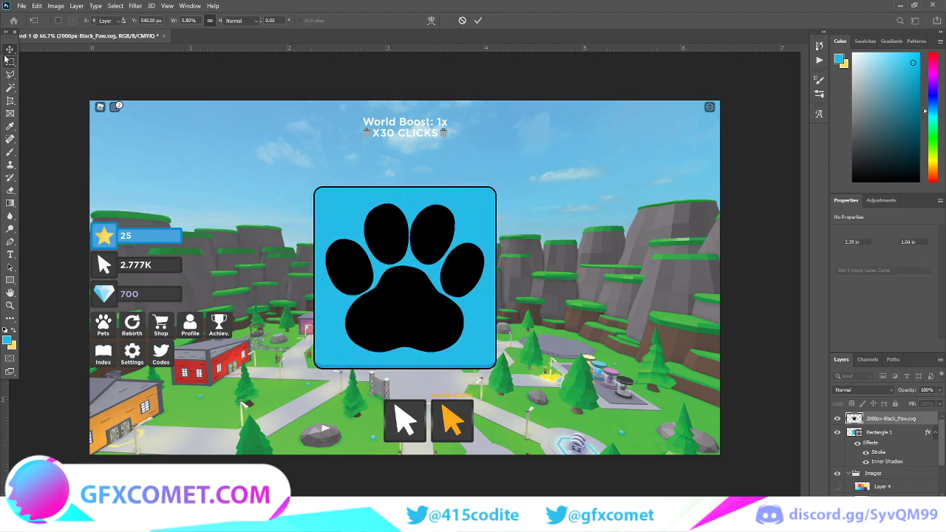
{"action": "key", "text": "ctrl+s"}
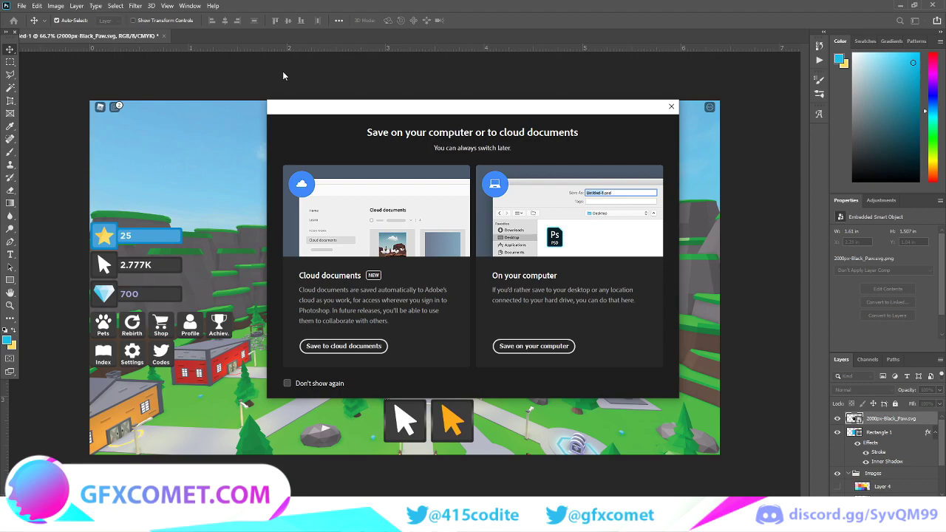
{"action": "key", "text": "Escape"}
Centre the paw horizontally and vertically on the canvas and scale it proportionally to 5.71%.
{"action": "key", "text": "ctrl+a"}
{"action": "left_click", "coordinate": [224, 19]}
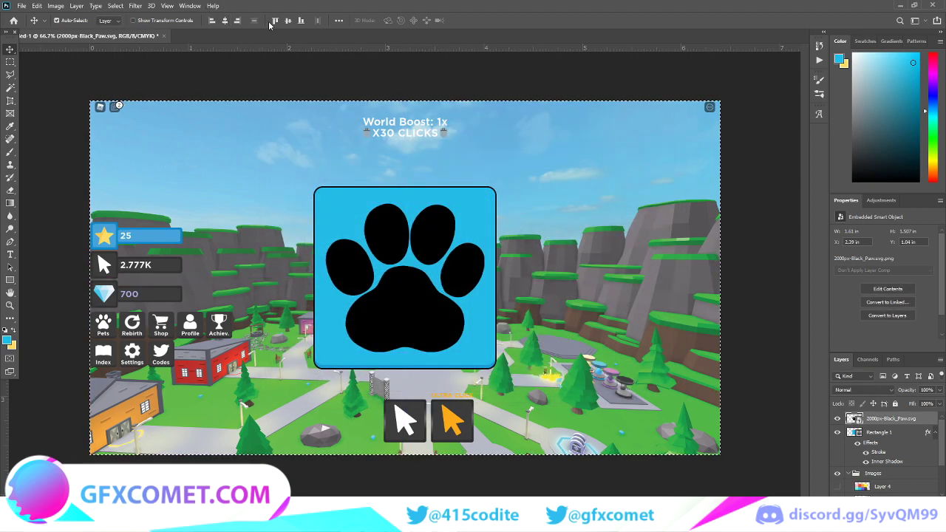
{"action": "left_click", "coordinate": [288, 20]}
{"action": "key", "text": "ctrl+d"}
{"action": "key", "text": "ctrl+t"}
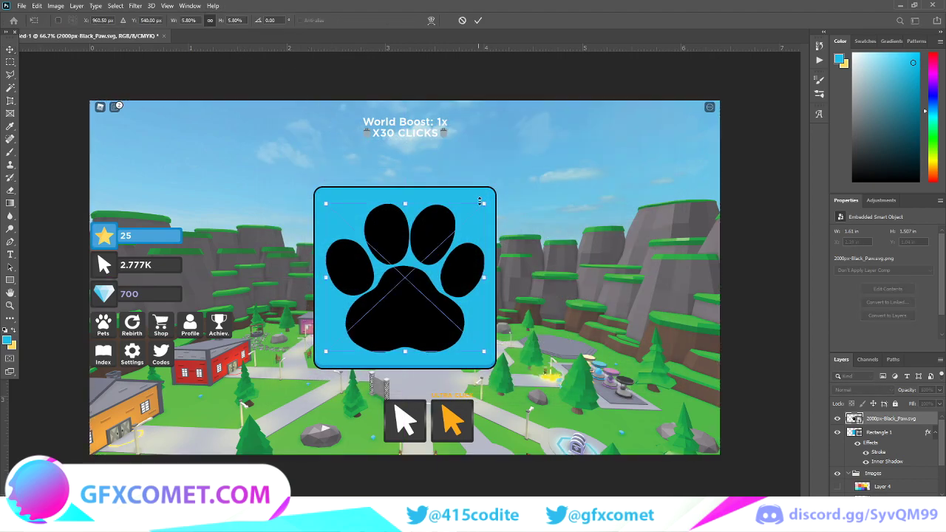
{"action": "left_click_drag", "start_coordinate": [484, 204], "coordinate": [481, 206]}
{"action": "key", "text": "Return"}
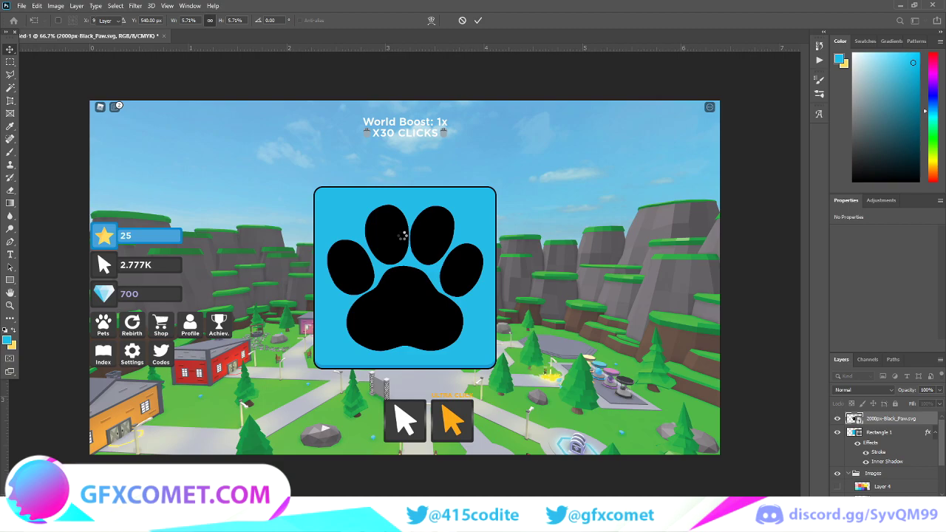
Add a white (ffffff) Color Overlay to the 2000px-Black_Paw.svg layer and apply the layer style.
{"action": "right_click", "coordinate": [899, 418]}
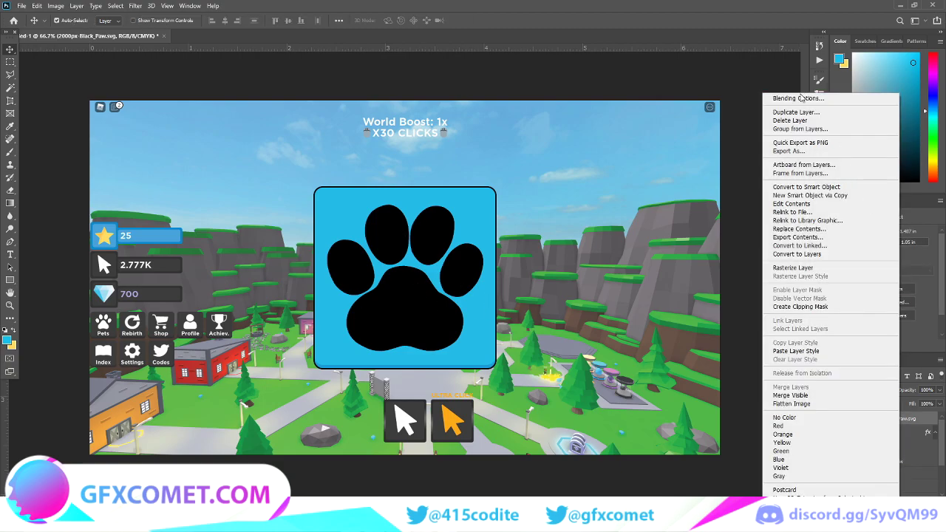
{"action": "left_click", "coordinate": [801, 97]}
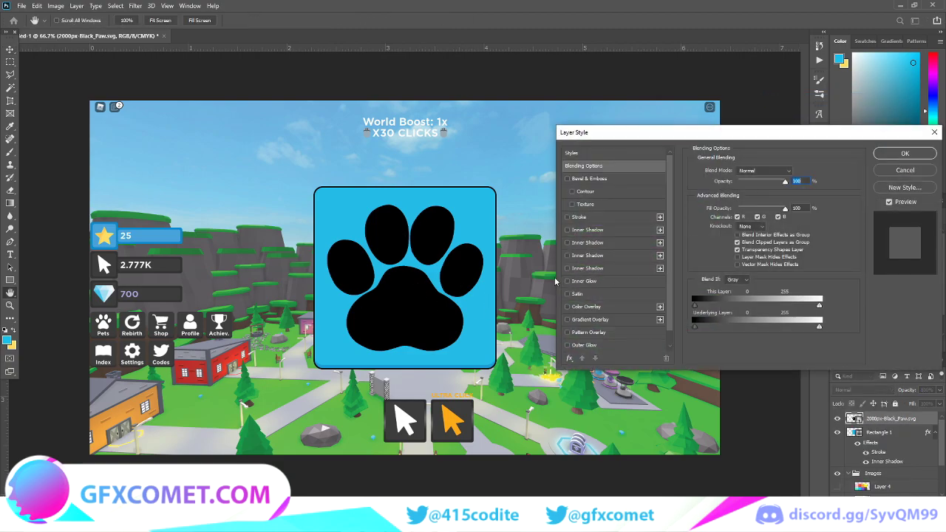
{"action": "left_click", "coordinate": [569, 307]}
{"action": "left_click", "coordinate": [792, 172]}
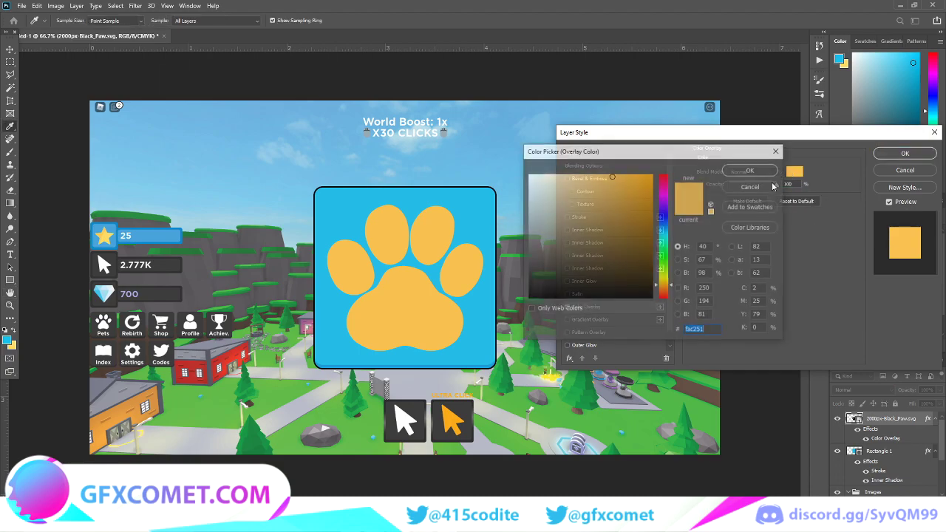
{"action": "type", "text": "ffffff"}
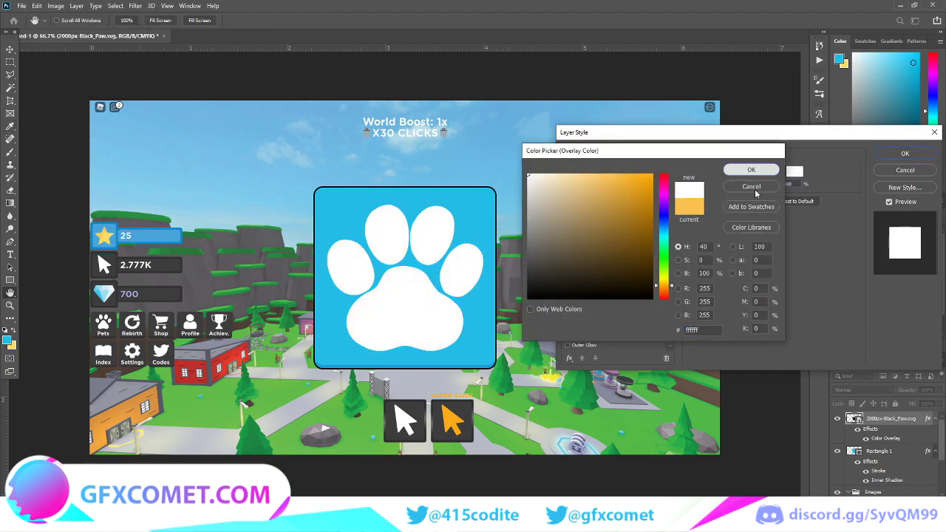
{"action": "left_click", "coordinate": [751, 169]}
{"action": "left_click", "coordinate": [904, 153]}
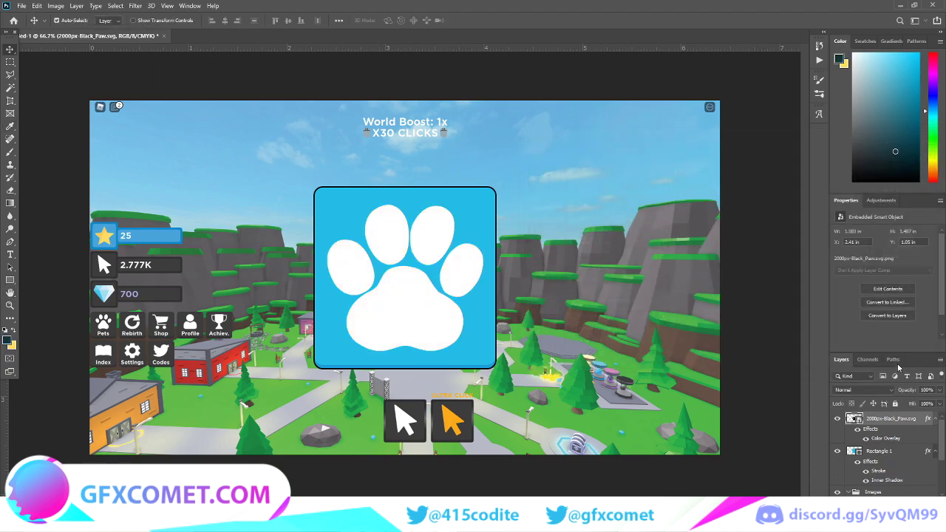
Group the paw layer and the Rectangle 1 layer together.
{"action": "left_click", "coordinate": [886, 461]}
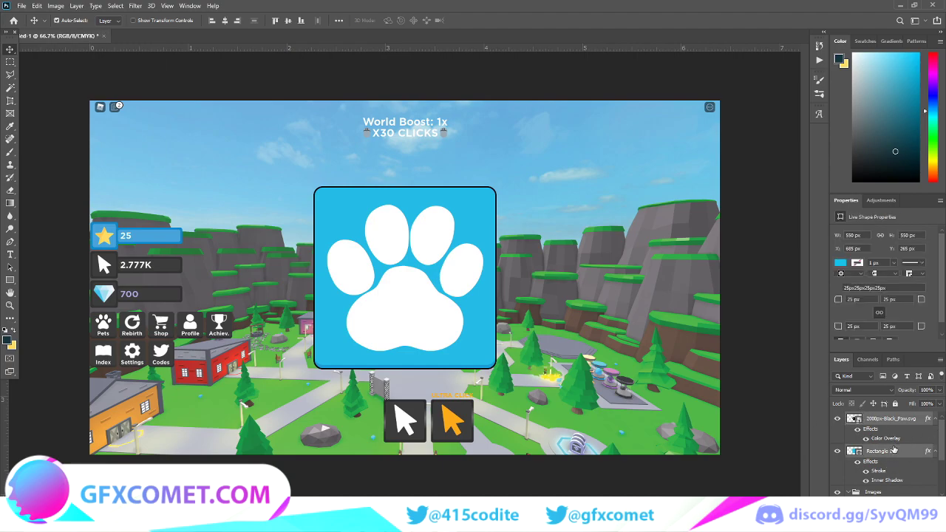
{"action": "left_click", "coordinate": [893, 451]}
{"action": "left_click", "coordinate": [906, 421], "text": "ctrl"}
{"action": "key", "text": "ctrl+g"}
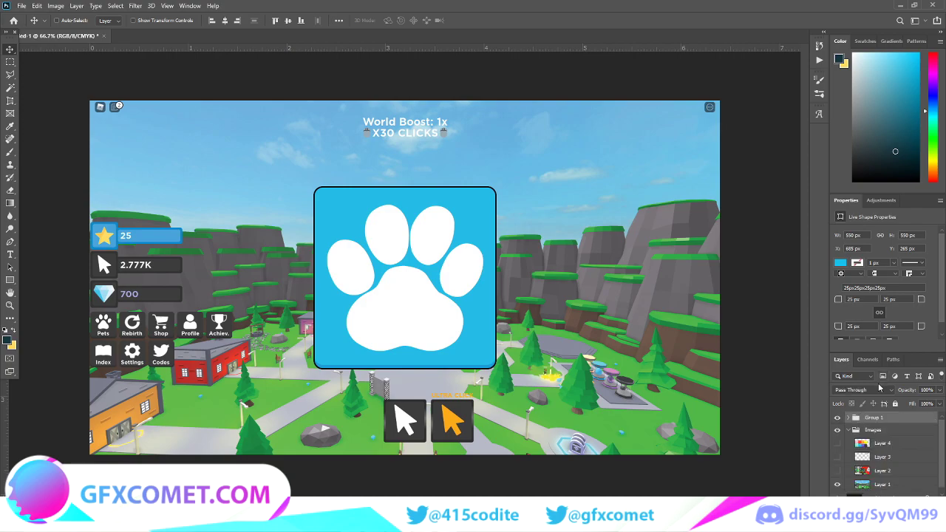
Duplicate Rectangle 1 out of the group to the top of the layer stack, and collapse and hide Group 1.
{"action": "left_click", "coordinate": [848, 418]}
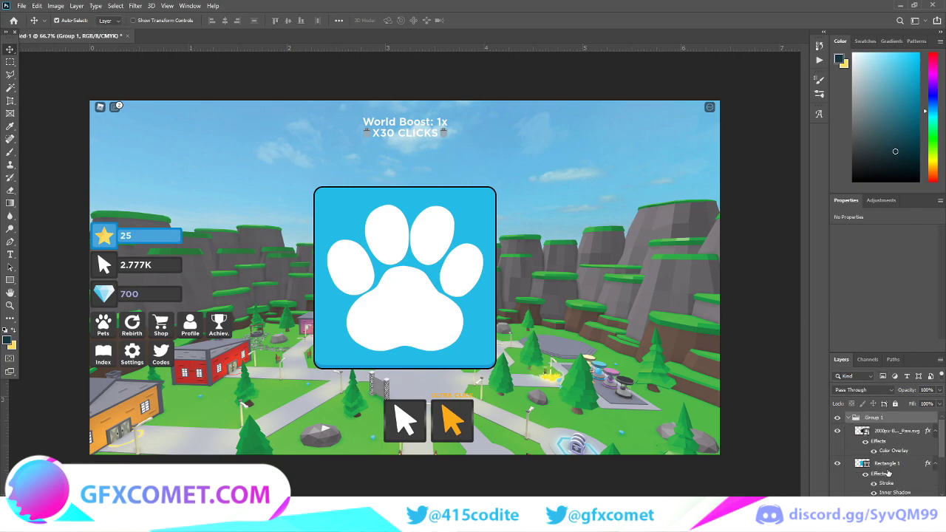
{"action": "left_click", "coordinate": [888, 465]}
{"action": "left_click_drag", "start_coordinate": [885, 450], "coordinate": [881, 418]}
{"action": "left_click", "coordinate": [847, 459]}
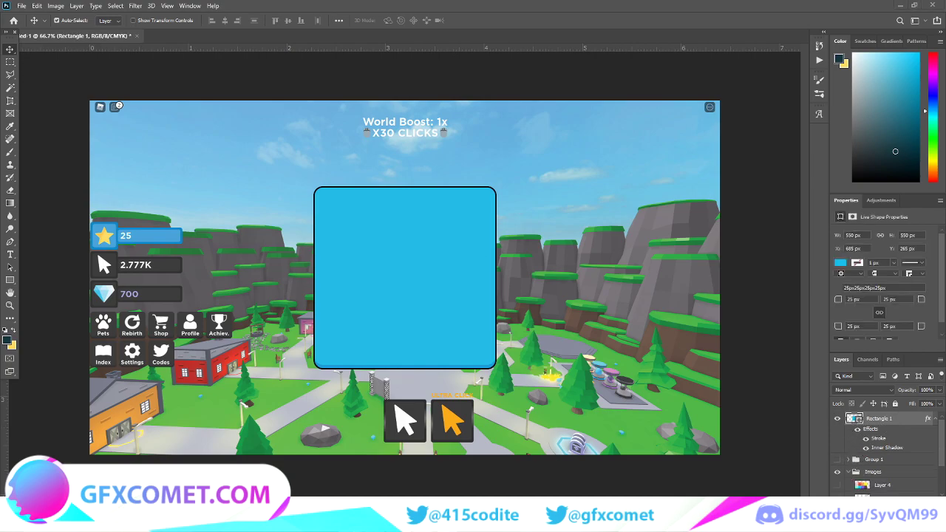
Place the 23931 Twitter bird image from the file folder on the blue square and commit the placement.
{"action": "key", "text": "alt+Tab"}
{"action": "left_click_drag", "start_coordinate": [678, 216], "coordinate": [379, 285]}
{"action": "key", "text": "Return"}
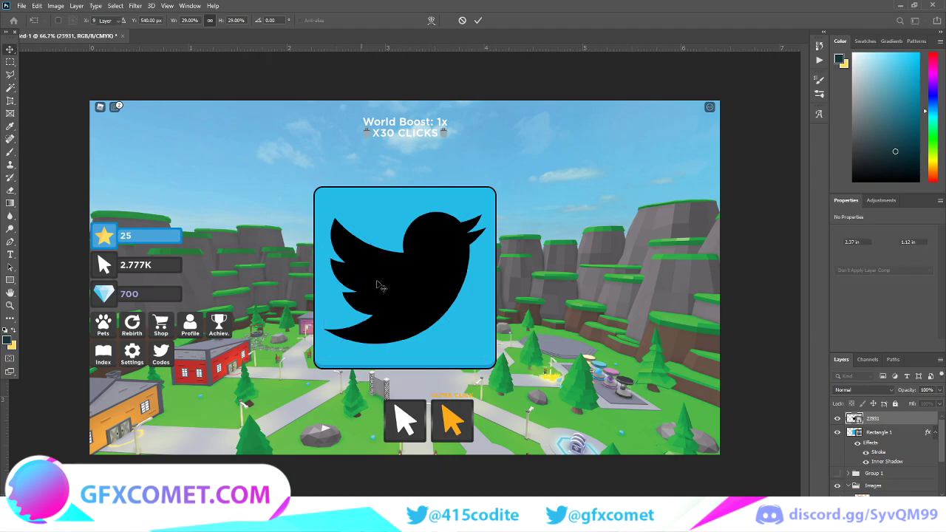
{"action": "key", "text": "Return"}
{"action": "right_click", "coordinate": [893, 417]}
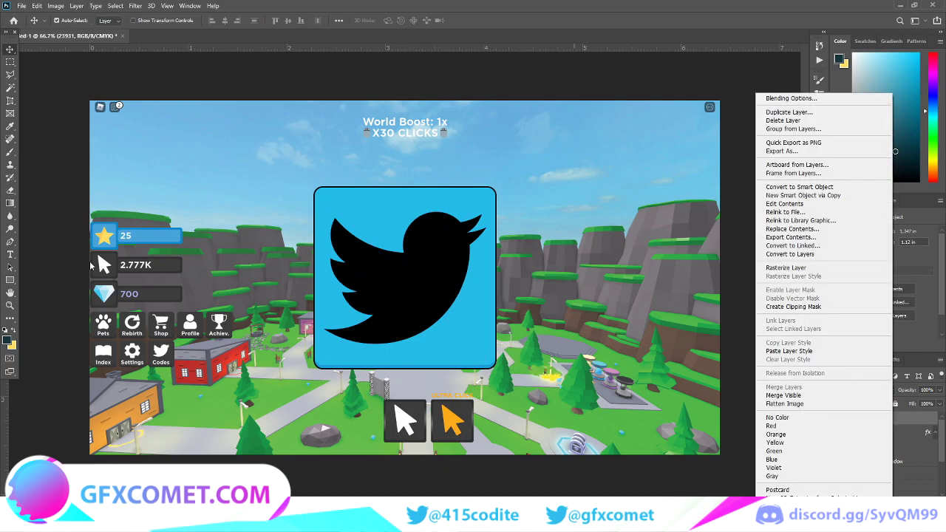
{"action": "left_click", "coordinate": [200, 325]}
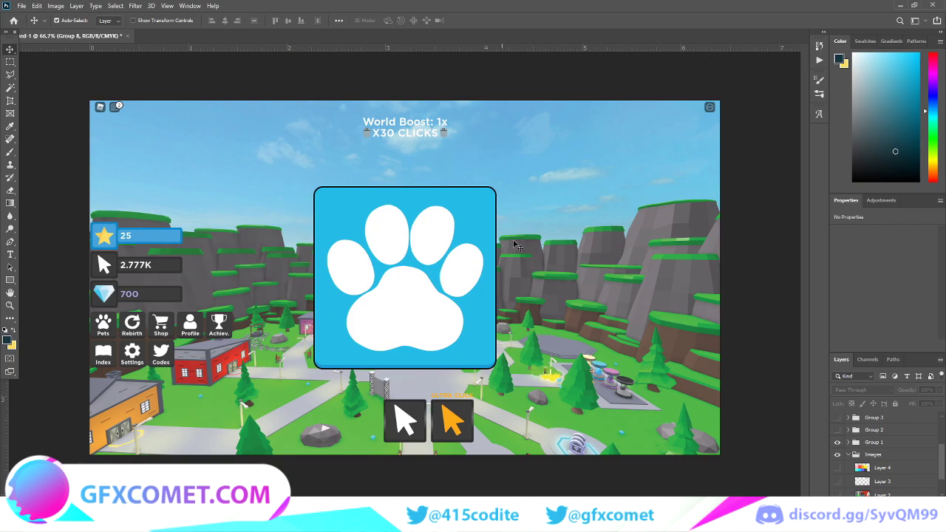
Inside Group 1, group the paw and Rectangle 1 layers and merge them into a single pixel layer.
{"action": "scroll", "coordinate": [849, 465], "scroll_direction": "up", "scroll_amount": 3}
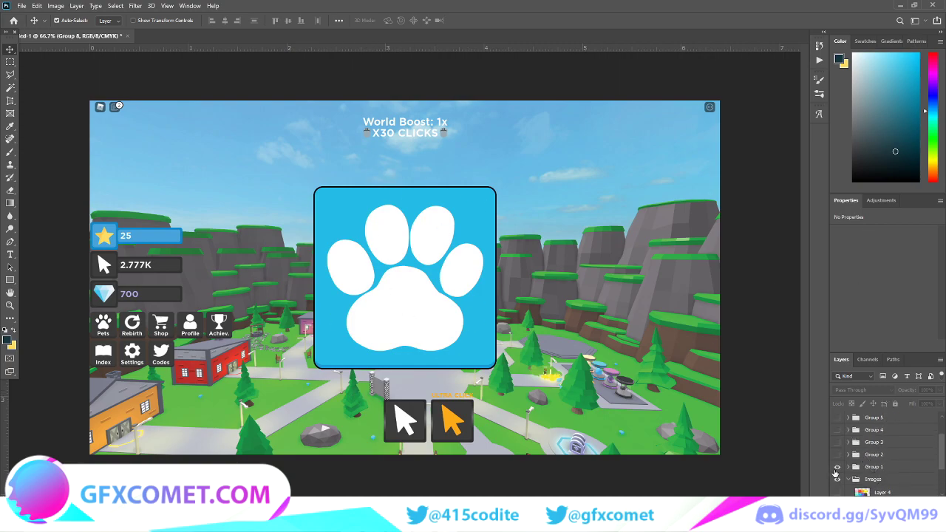
{"action": "left_click", "coordinate": [848, 467]}
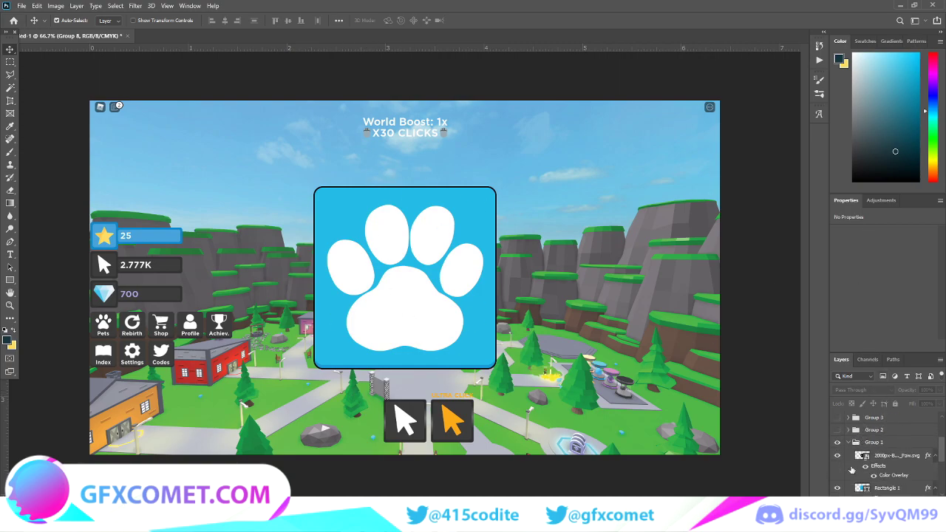
{"action": "scroll", "coordinate": [852, 447], "scroll_direction": "down", "scroll_amount": 1}
{"action": "left_click", "coordinate": [895, 445]}
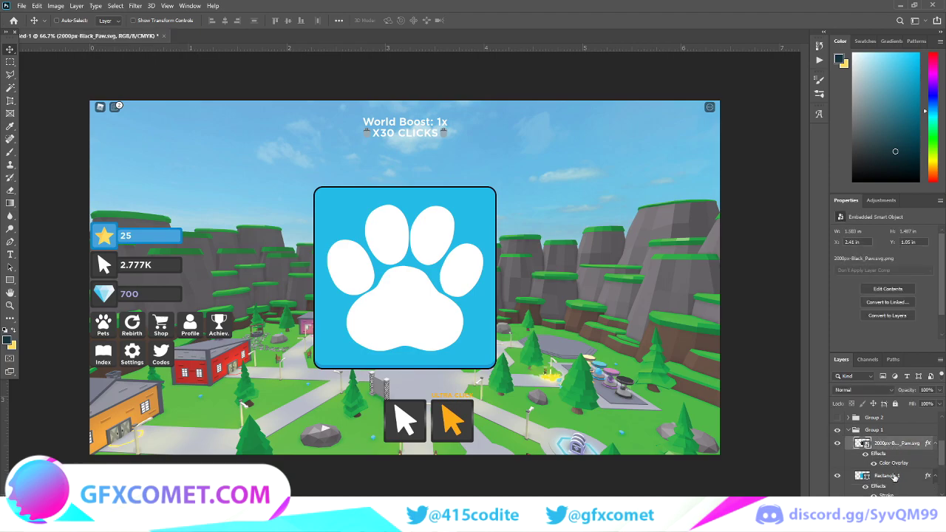
{"action": "left_click", "coordinate": [895, 477]}
{"action": "scroll", "coordinate": [897, 462], "scroll_direction": "down", "scroll_amount": 1}
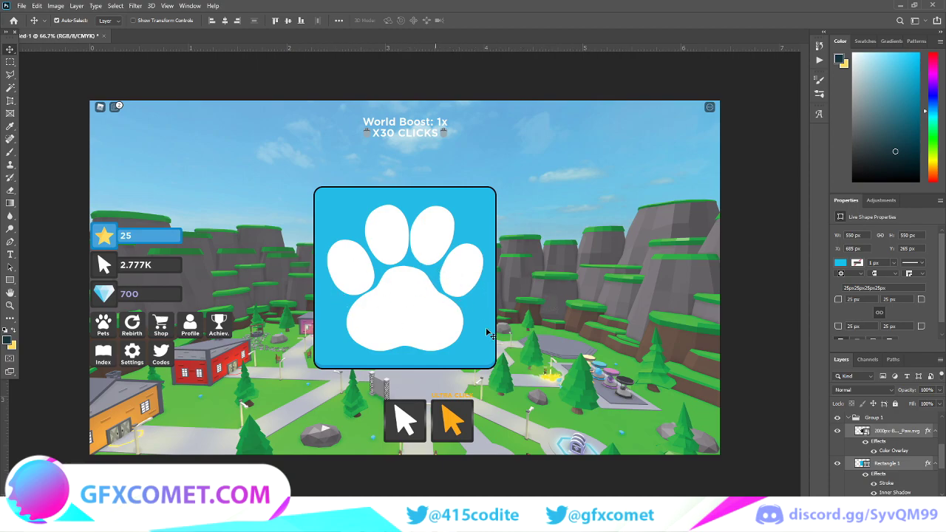
{"action": "left_click", "coordinate": [597, 356], "text": "ctrl"}
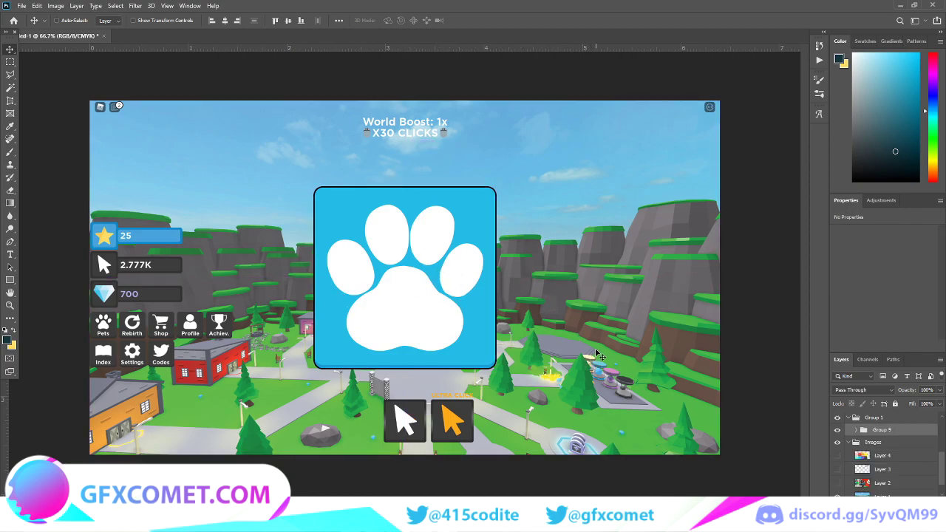
{"action": "key", "text": "ctrl+e"}
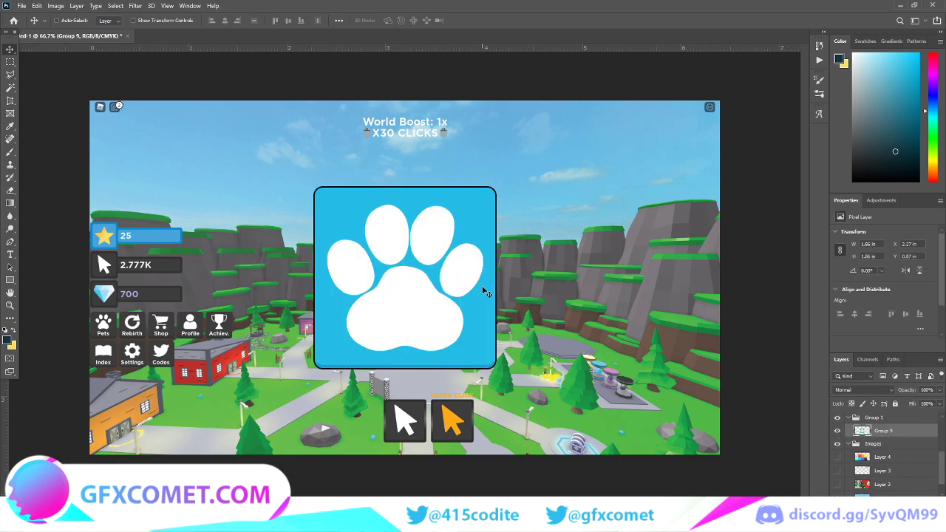
Try to scale the merged paw button down proportionally to 40.05% about its centre.
{"action": "key", "text": "ctrl+t"}
{"action": "left_click_drag", "start_coordinate": [495, 186], "coordinate": [430, 233]}
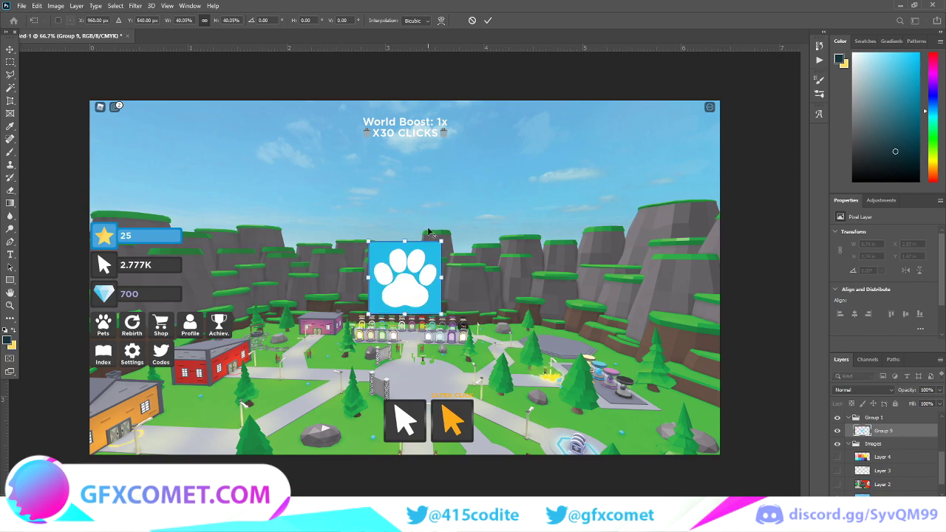
{"action": "key", "text": "ctrl+z"}
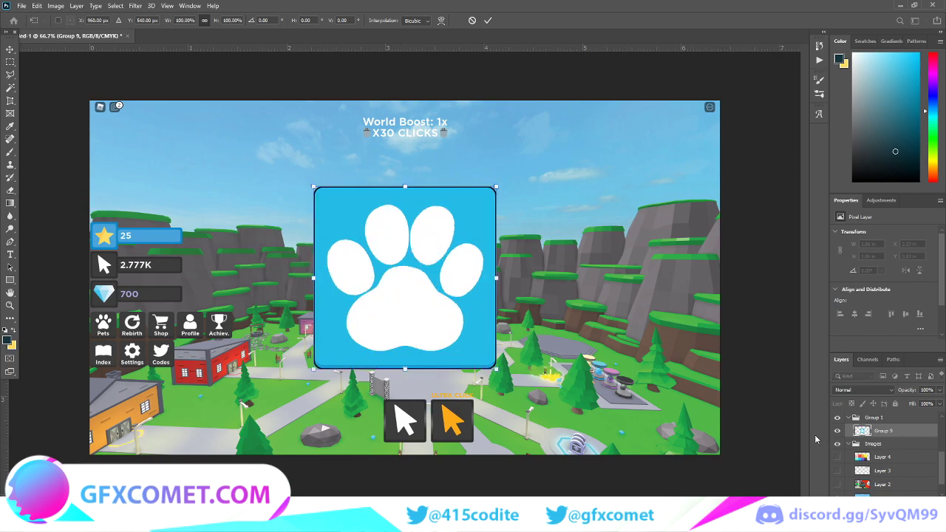
{"action": "key", "text": "Return"}
Collapse and hide Group 1, rename it Pets, and toggle the visibility of Group 2.
{"action": "left_click", "coordinate": [850, 418]}
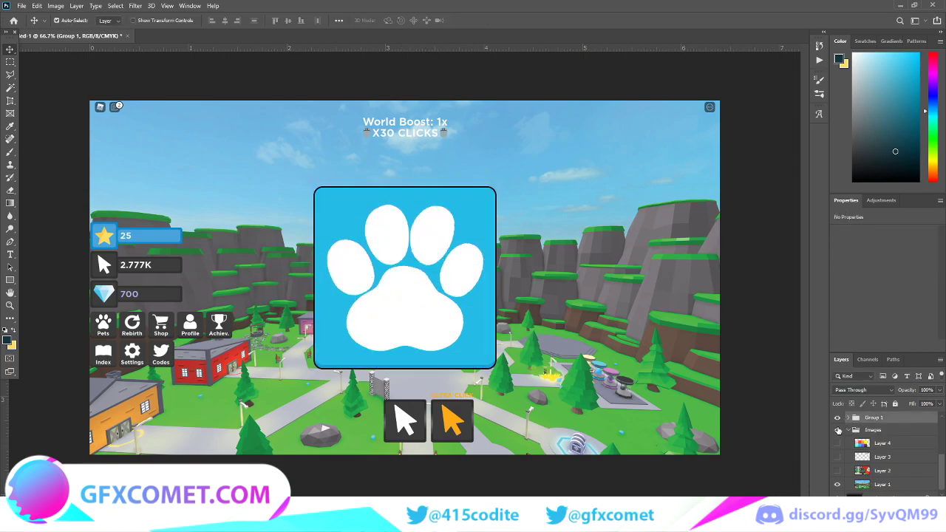
{"action": "left_click", "coordinate": [838, 419]}
{"action": "double_click", "coordinate": [870, 455]}
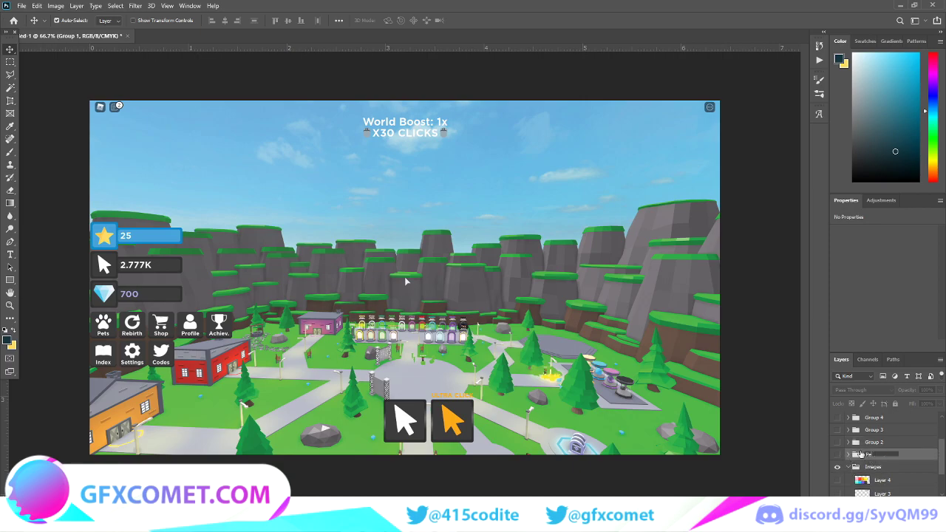
{"action": "type", "text": "Pets"}
{"action": "key", "text": "Return"}
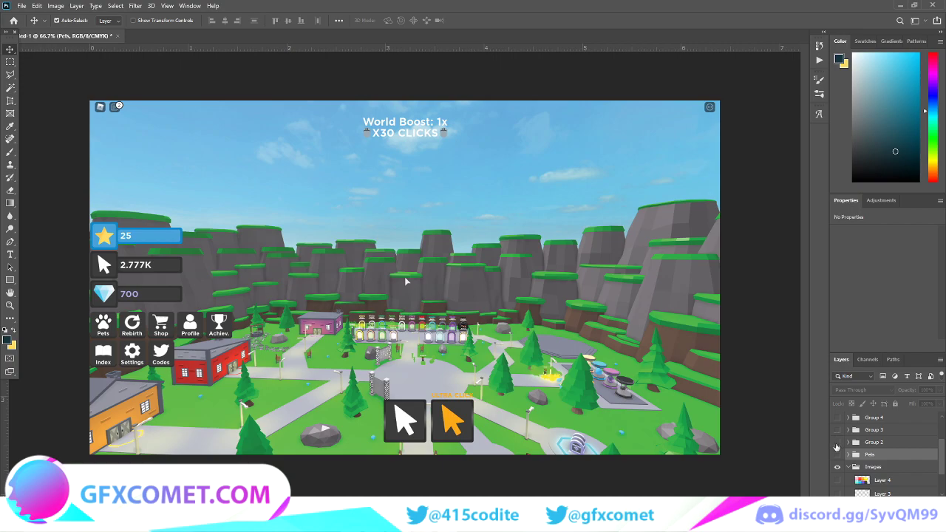
{"action": "left_click", "coordinate": [837, 444]}
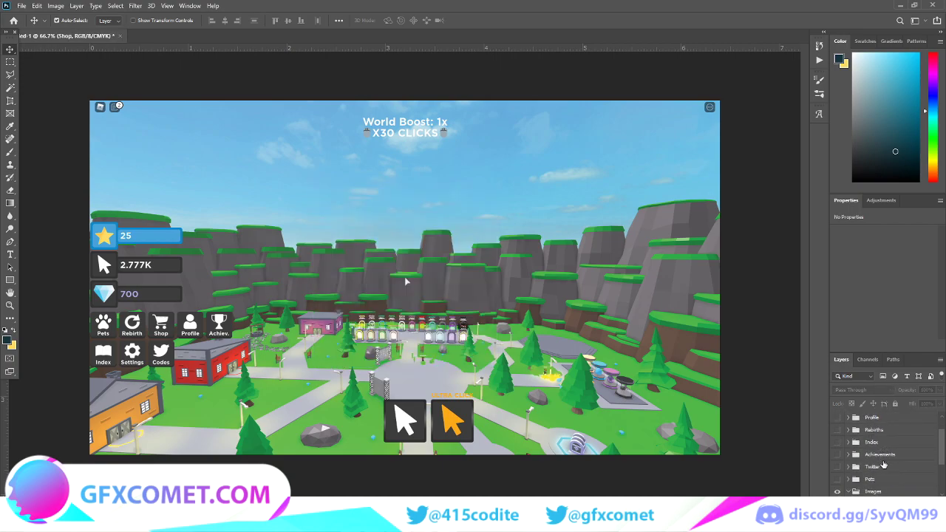
Combine all the button groups from Shop down to Pets into one group and name it Icons.
{"action": "scroll", "coordinate": [883, 466], "scroll_direction": "down", "scroll_amount": 1}
{"action": "left_click", "coordinate": [882, 468], "text": "ctrl"}
{"action": "scroll", "coordinate": [884, 458], "scroll_direction": "up", "scroll_amount": 3}
{"action": "scroll", "coordinate": [886, 459], "scroll_direction": "down", "scroll_amount": 1}
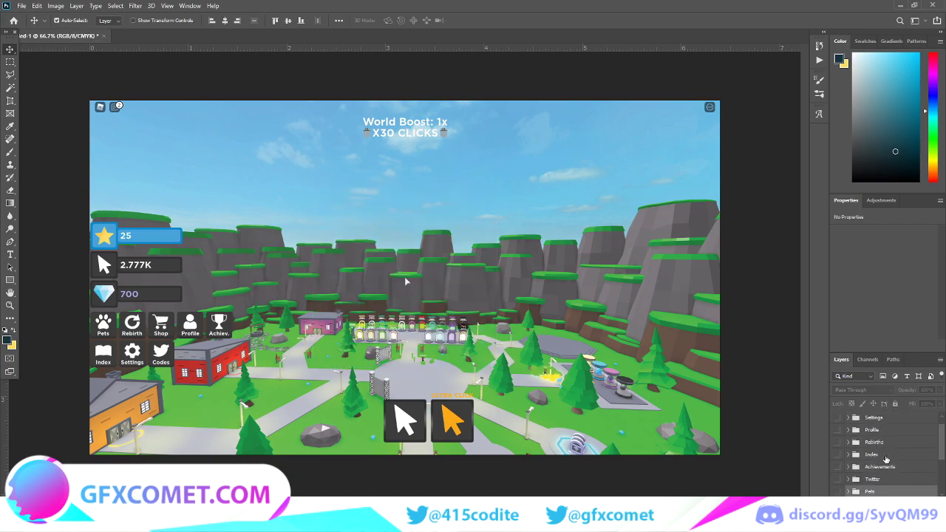
{"action": "scroll", "coordinate": [892, 472], "scroll_direction": "up", "scroll_amount": 1}
{"action": "left_click", "coordinate": [877, 421]}
{"action": "scroll", "coordinate": [880, 437], "scroll_direction": "down", "scroll_amount": 3}
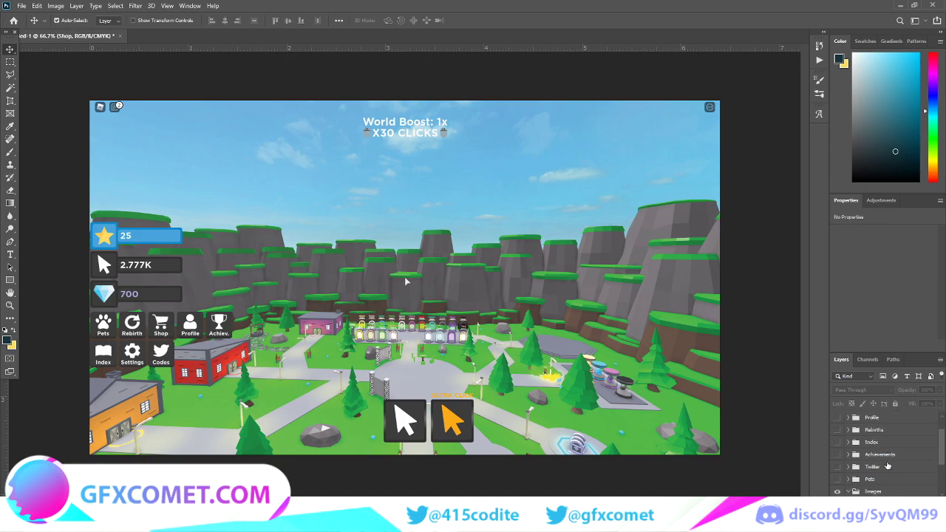
{"action": "left_click", "coordinate": [886, 472], "text": "shift"}
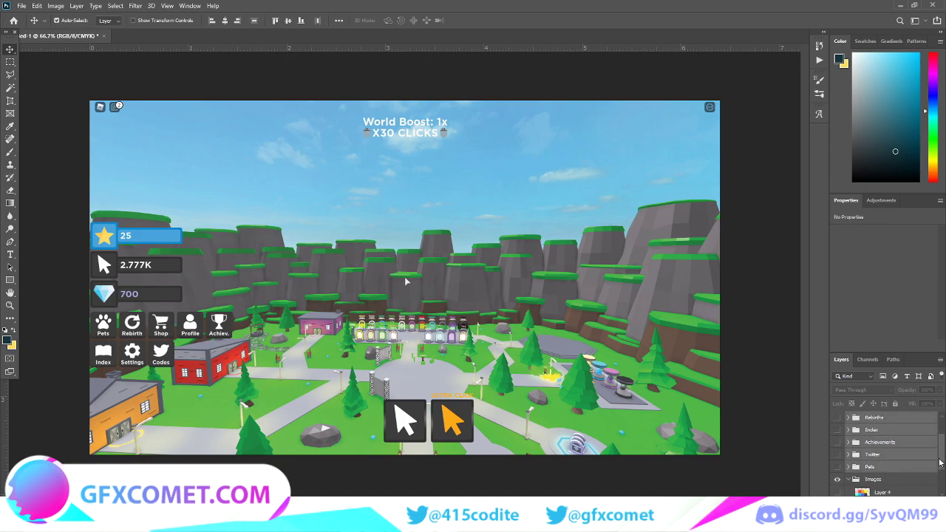
{"action": "key", "text": "ctrl+g"}
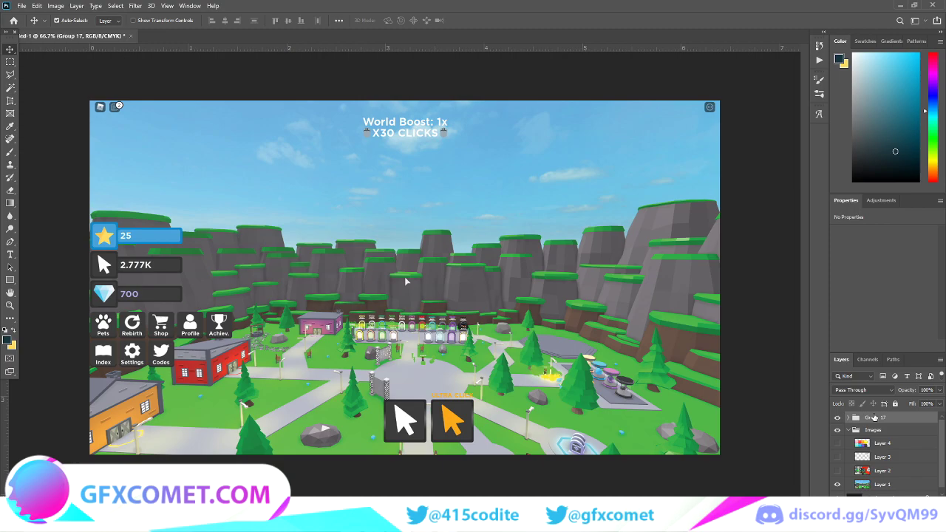
{"action": "double_click", "coordinate": [874, 417]}
{"action": "type", "text": "Icons"}
{"action": "key", "text": "Return"}
Draw a 450 × 450 px square with the Rectangle tool and set its fill to white.
{"action": "left_click", "coordinate": [11, 279]}
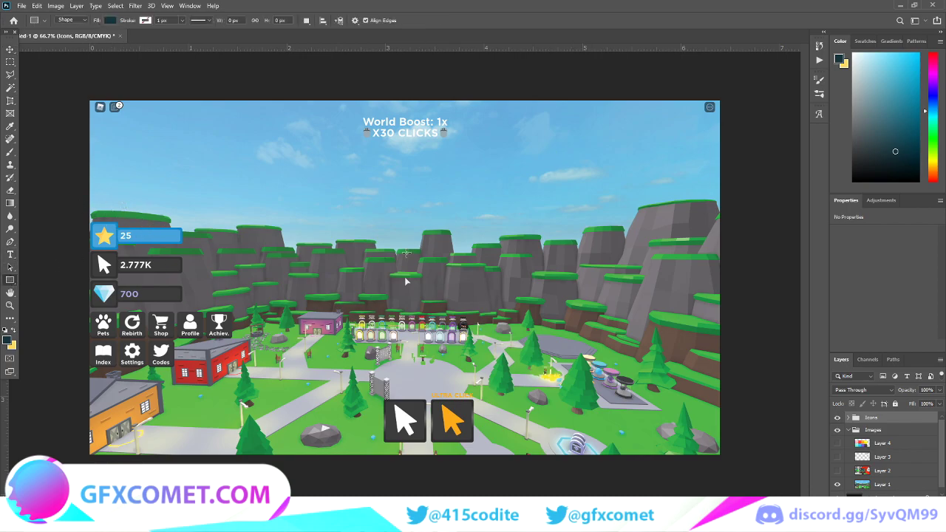
{"action": "mouse_move", "coordinate": [379, 243]}
{"action": "left_mouse_down"}
{"action": "mouse_move", "coordinate": [481, 346]}
{"action": "mouse_move", "coordinate": [446, 293]}
{"action": "mouse_move", "coordinate": [471, 317]}
{"action": "mouse_move", "coordinate": [440, 305]}
{"action": "mouse_move", "coordinate": [479, 315]}
{"action": "mouse_move", "coordinate": [473, 306]}
{"action": "left_mouse_up"}
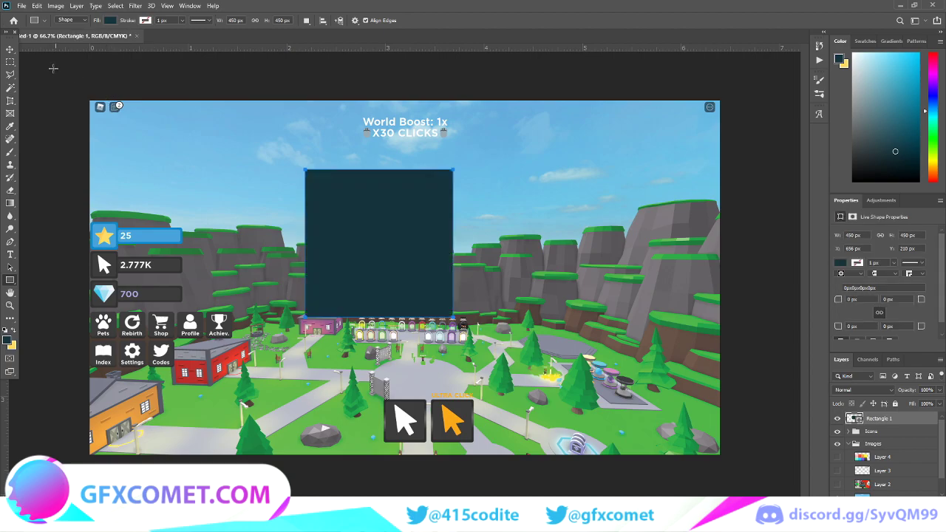
{"action": "left_click", "coordinate": [111, 20]}
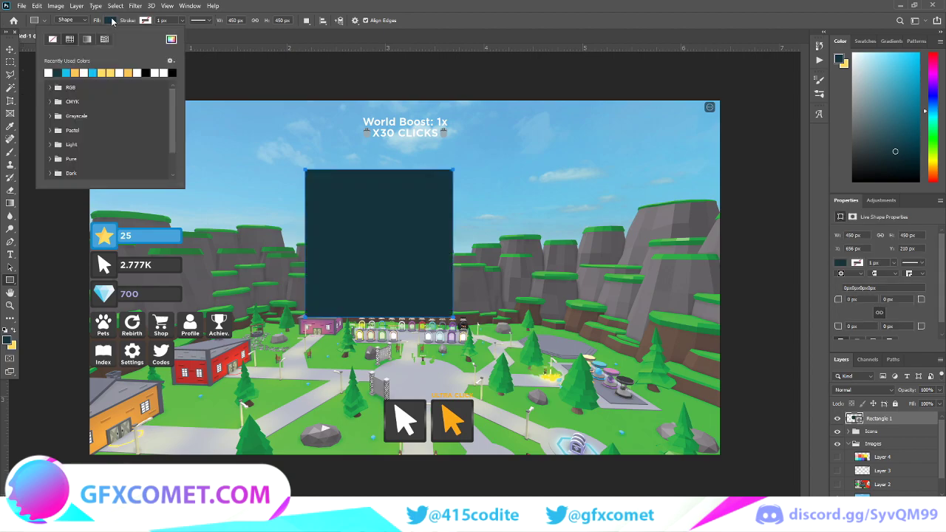
{"action": "left_click", "coordinate": [49, 72]}
Set the foreground colour to white (ffffff).
{"action": "left_click", "coordinate": [9, 50]}
{"action": "left_click", "coordinate": [7, 340]}
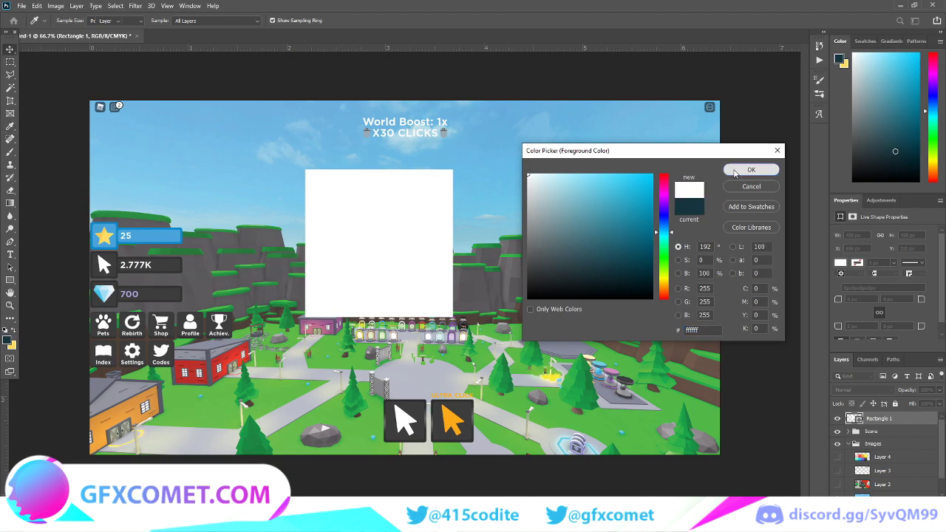
{"action": "left_click", "coordinate": [744, 170]}
Centre the white square on the canvas, deselect, and shift it left so its right edge meets the canvas centre.
{"action": "key", "text": "ctrl+a"}
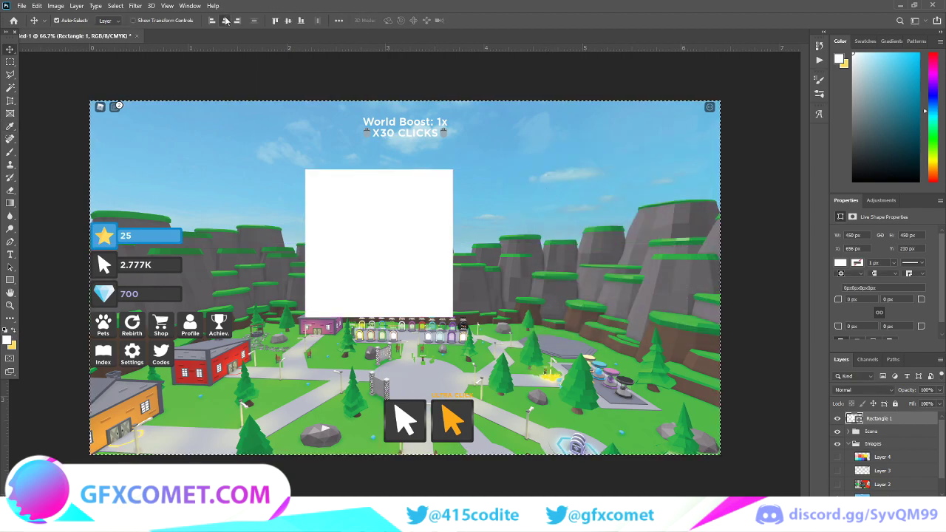
{"action": "left_click", "coordinate": [225, 20]}
{"action": "left_click", "coordinate": [287, 20]}
{"action": "key", "text": "ctrl+d"}
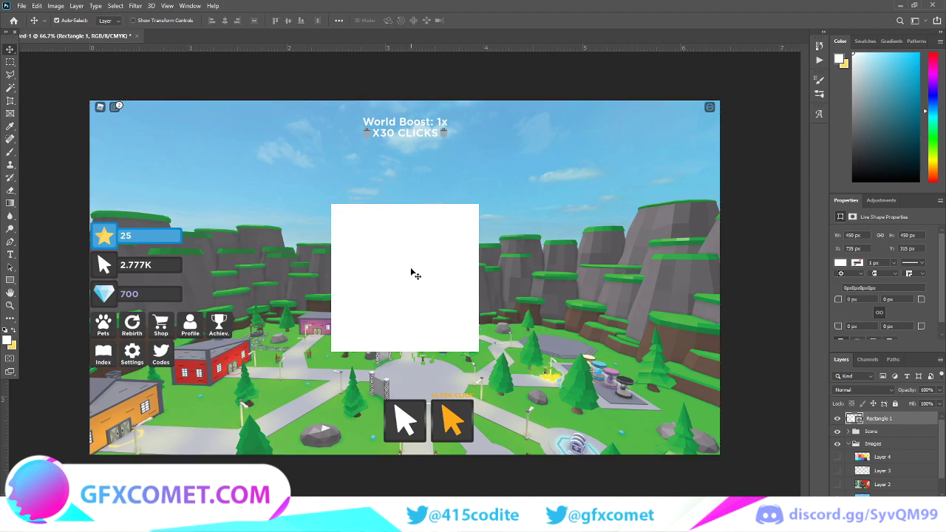
{"action": "left_click_drag", "start_coordinate": [414, 274], "coordinate": [347, 280]}
{"action": "left_click", "coordinate": [10, 280]}
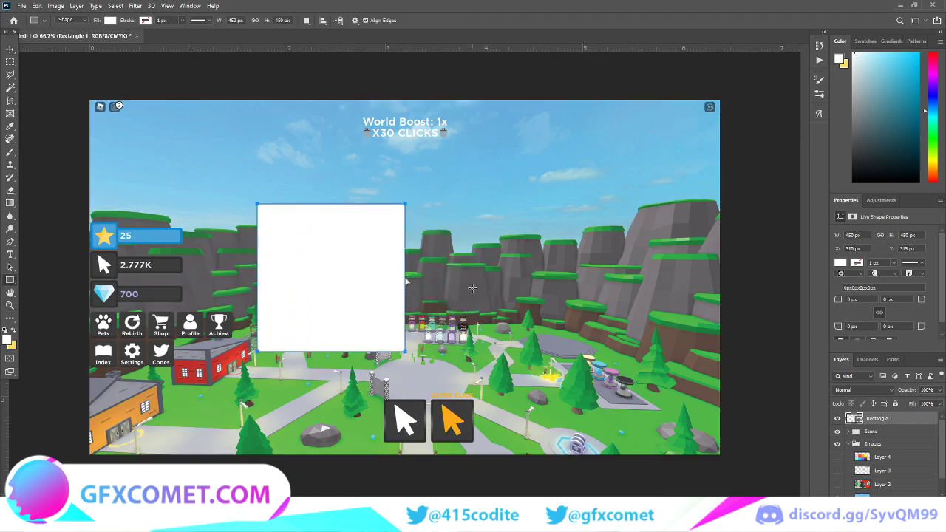
Draw a white square about 233 px wide and move it flush against the large square's right edge, vertically centred on it.
{"action": "left_click_drag", "start_coordinate": [468, 272], "coordinate": [580, 350]}
{"action": "left_click", "coordinate": [10, 49]}
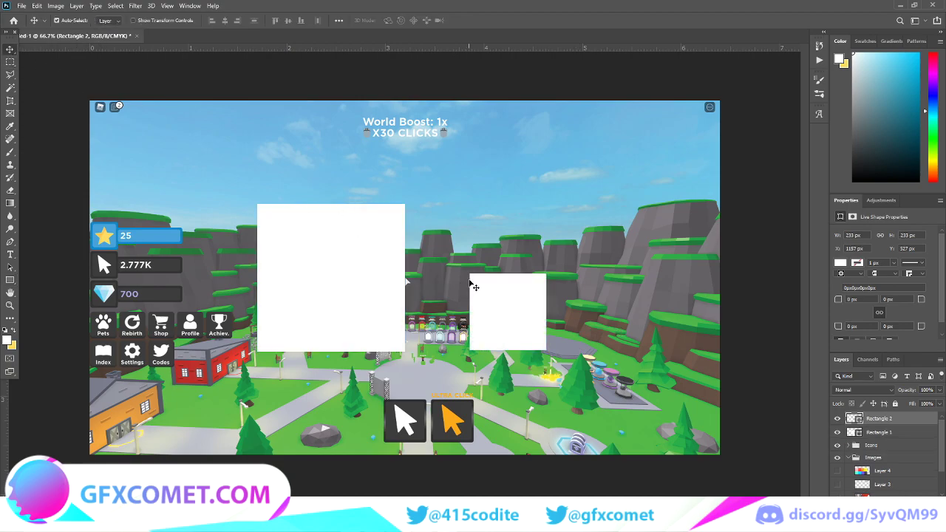
{"action": "left_click_drag", "start_coordinate": [473, 287], "coordinate": [438, 267]}
{"action": "key", "text": "ctrl+t"}
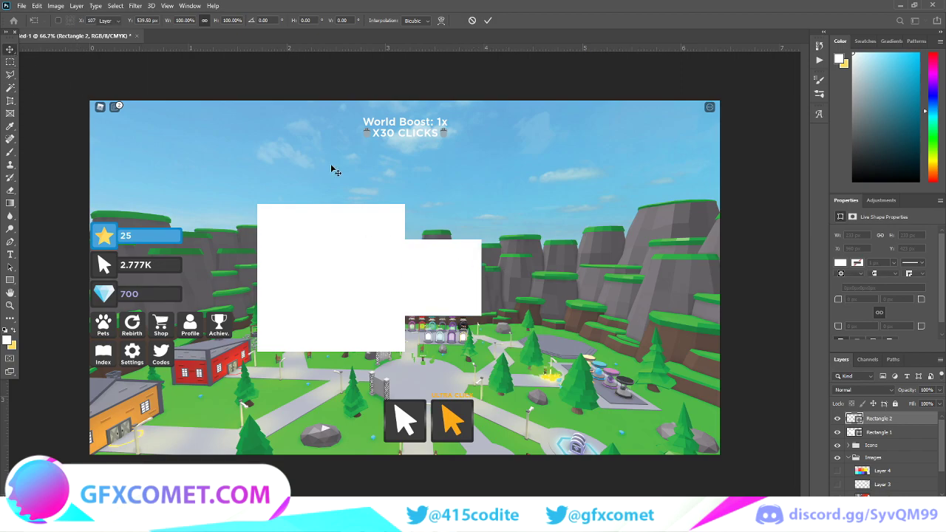
{"action": "key", "text": "Return"}
Stretch the smaller square rightward to about 760 px wide and round its two right-hand corners to 20 px.
{"action": "key", "text": "ctrl+t"}
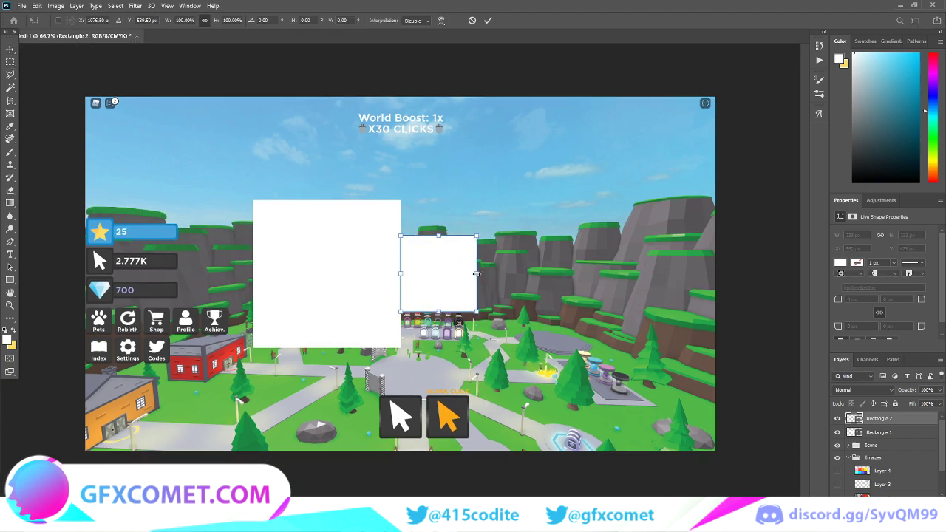
{"action": "left_click_drag", "start_coordinate": [476, 273], "coordinate": [649, 273]}
{"action": "key", "text": "ctrl+r"}
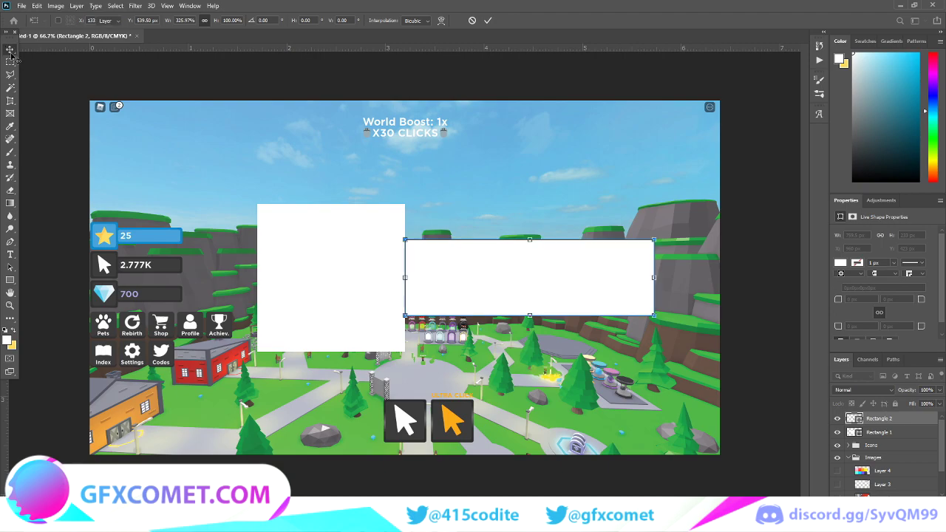
{"action": "key", "text": "Return"}
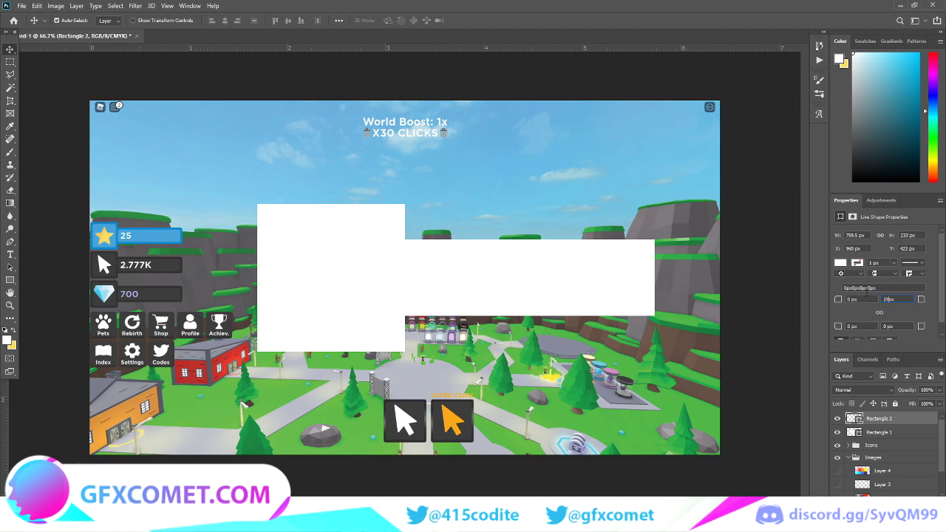
{"action": "type", "text": "0"}
{"action": "scroll", "coordinate": [879, 304], "scroll_direction": "down", "scroll_amount": 1}
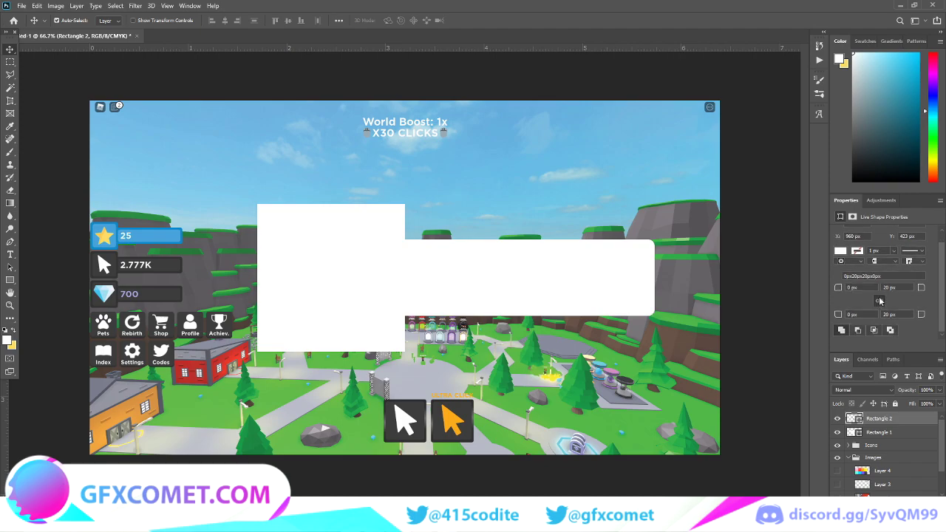
Round all four corners of the large white square to 20 px.
{"action": "left_click", "coordinate": [339, 285]}
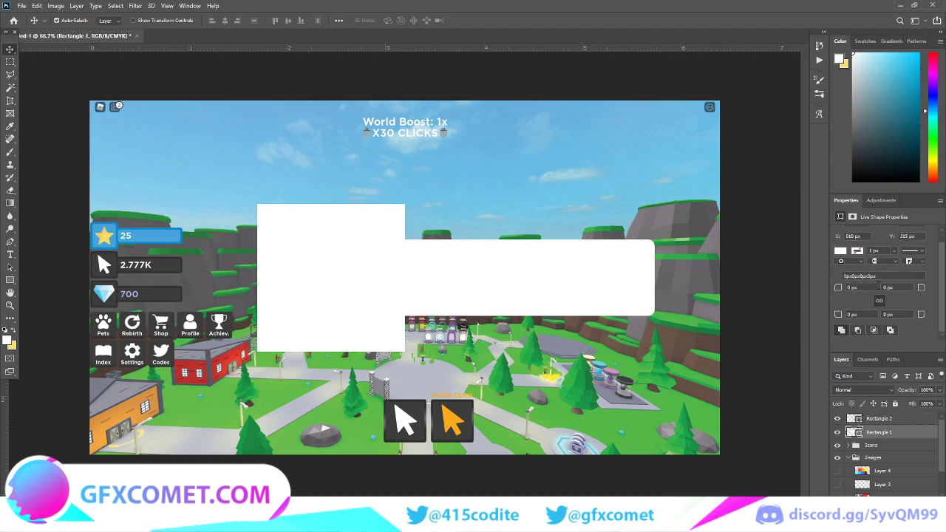
{"action": "type", "text": "20"}
{"action": "key", "text": "Return"}
Sample the blue from a pasted copy of the icon button shape as the foreground colour and delete the copy.
{"action": "double_click", "coordinate": [852, 431]}
{"action": "left_click", "coordinate": [741, 189]}
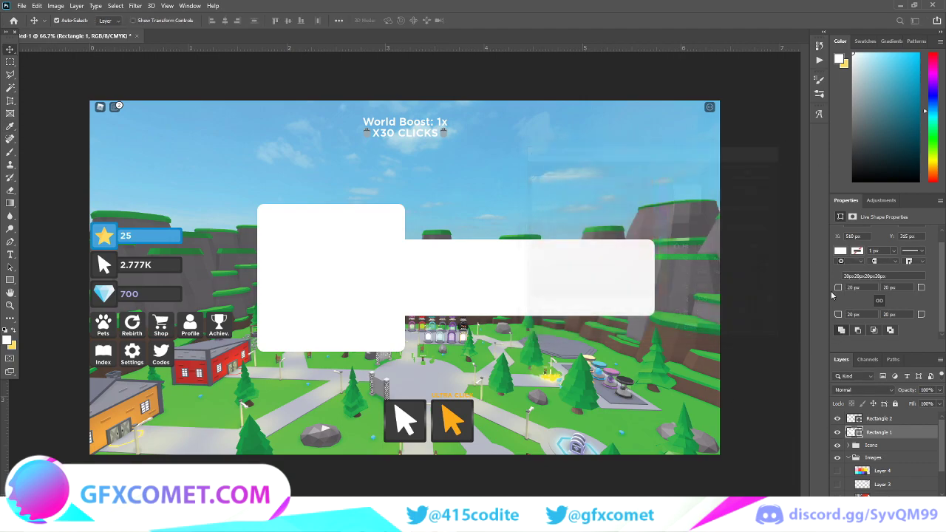
{"action": "key", "text": "ctrl+v"}
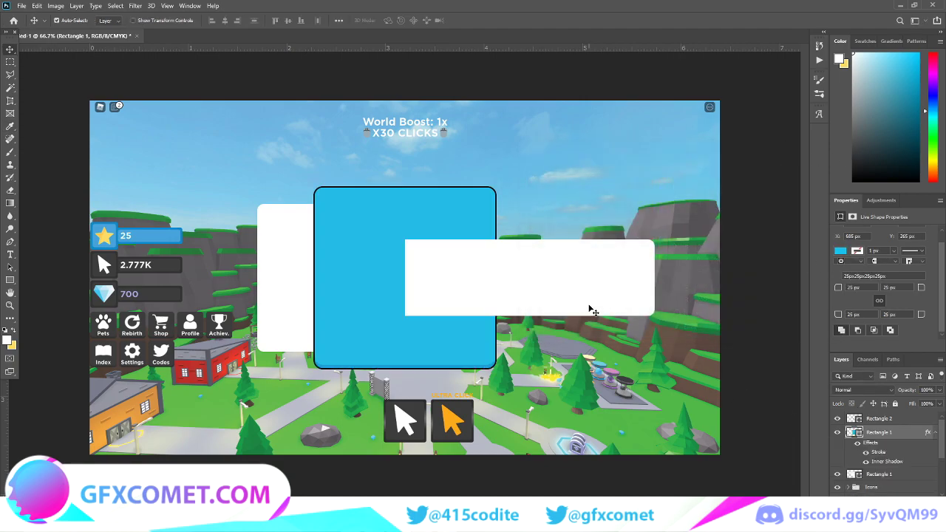
{"action": "left_click", "coordinate": [10, 126]}
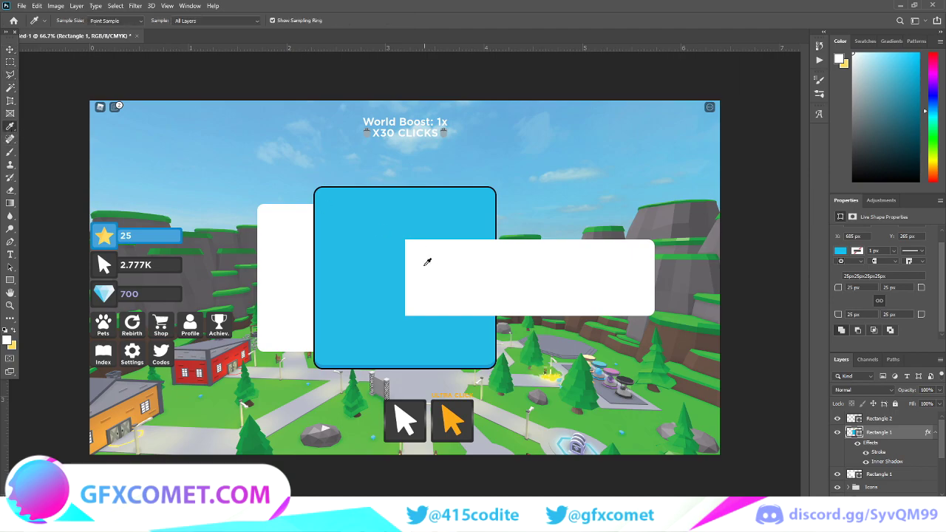
{"action": "left_click_drag", "start_coordinate": [428, 258], "coordinate": [372, 253]}
{"action": "key", "text": "Delete"}
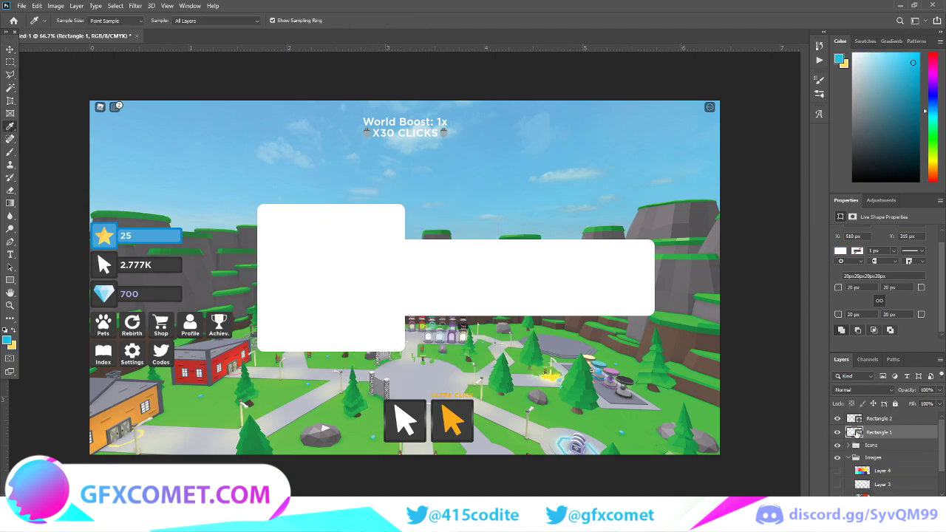
Set the fill of both the large square and the long bar to the blue 17c0eb.
{"action": "double_click", "coordinate": [854, 434]}
{"action": "left_click", "coordinate": [9, 340]}
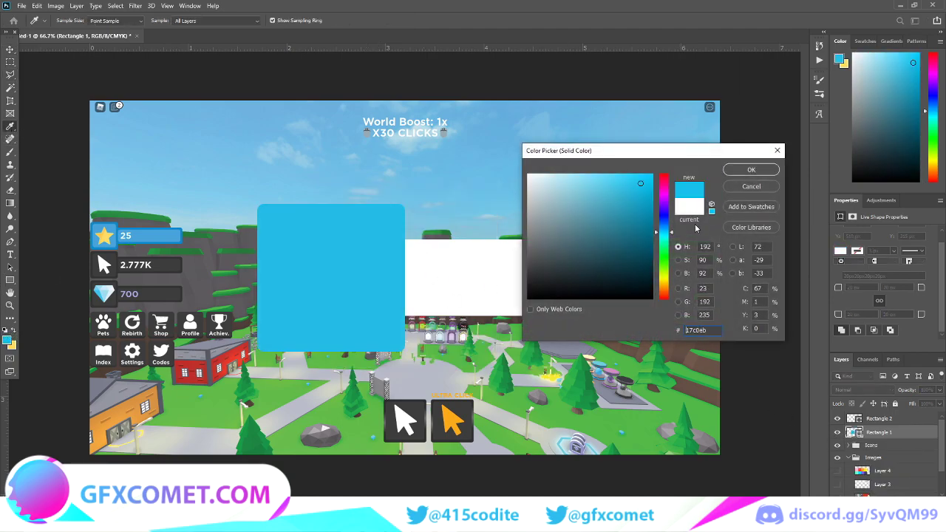
{"action": "left_click", "coordinate": [750, 170]}
{"action": "double_click", "coordinate": [855, 418]}
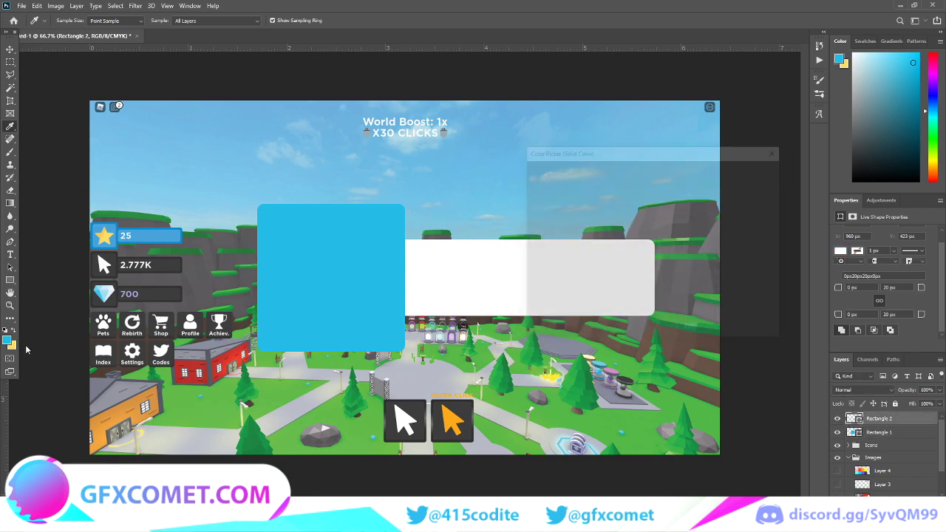
{"action": "left_click", "coordinate": [340, 320]}
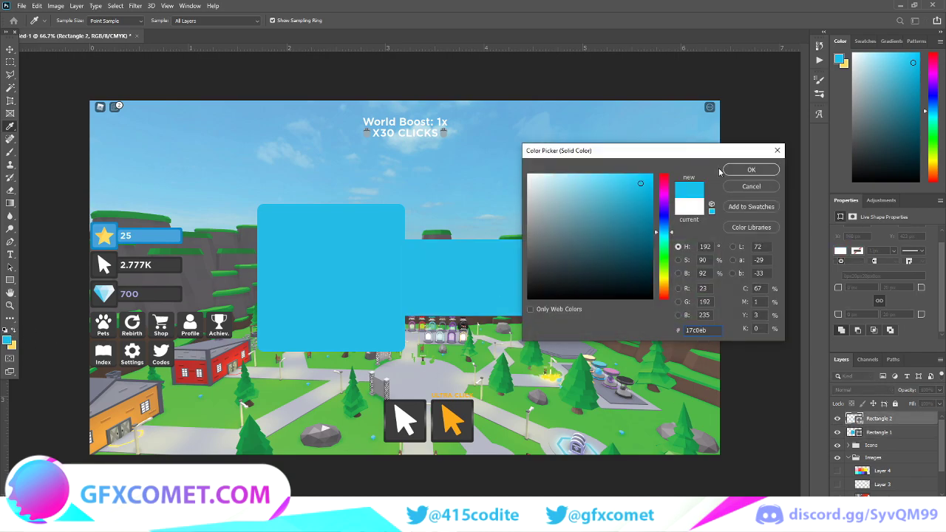
{"action": "left_click", "coordinate": [748, 170]}
{"action": "key", "text": "v"}
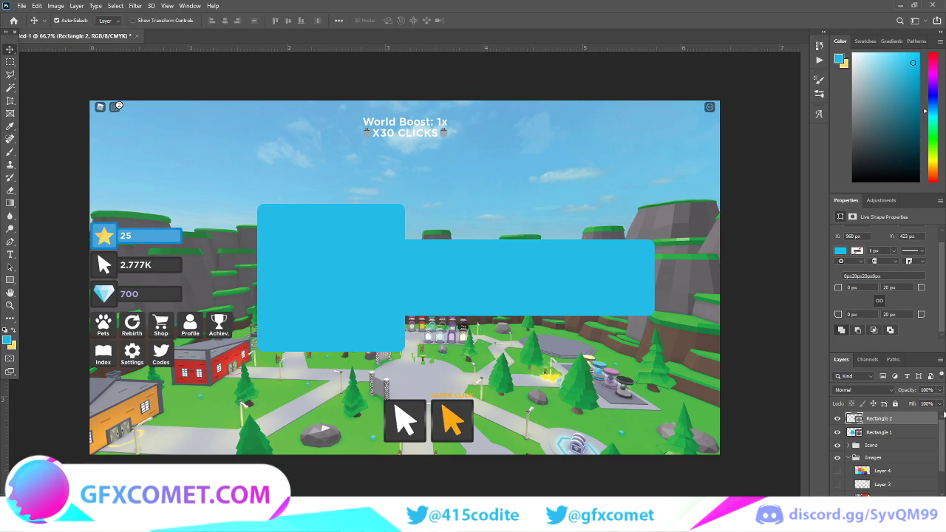
Add an Overlay inner shadow with 8 px distance and a black 4 px outside stroke to the long bar.
{"action": "right_click", "coordinate": [879, 422]}
{"action": "left_click", "coordinate": [833, 17]}
{"action": "right_click", "coordinate": [877, 423]}
{"action": "left_click", "coordinate": [866, 250]}
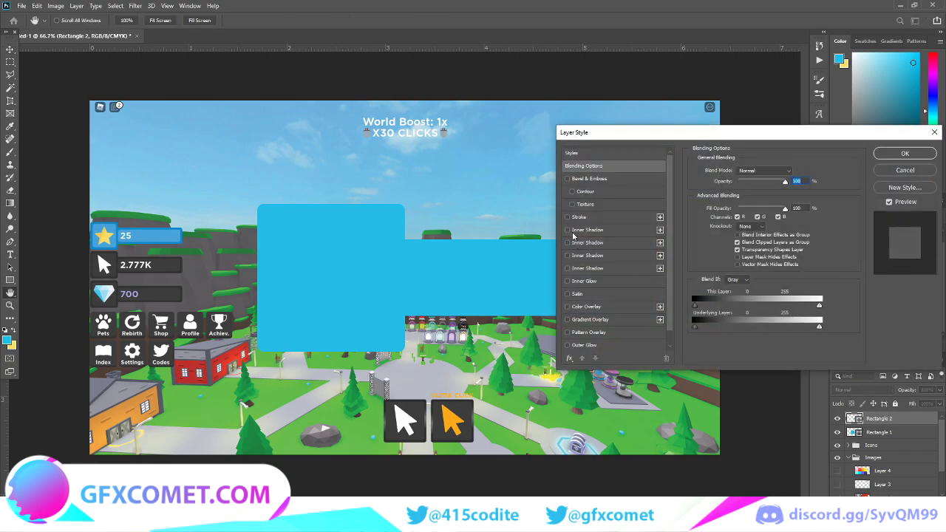
{"action": "left_click", "coordinate": [587, 230]}
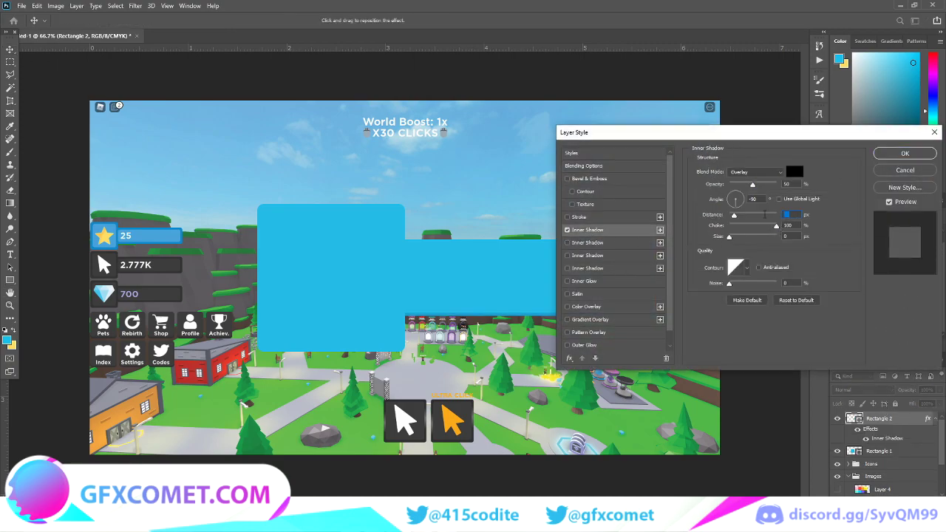
{"action": "type", "text": "8"}
{"action": "left_click", "coordinate": [580, 216]}
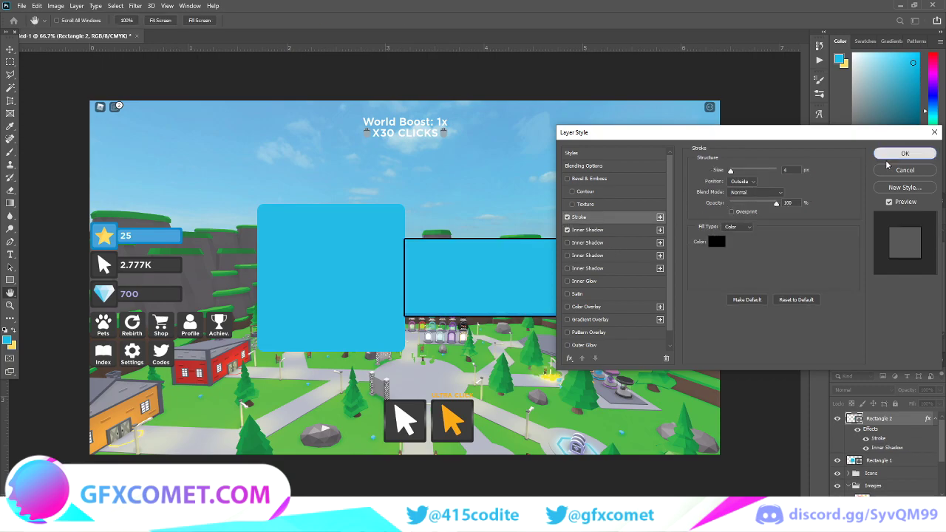
{"action": "left_click", "coordinate": [905, 153]}
Copy the long bar's layer style onto the large square.
{"action": "right_click", "coordinate": [874, 419]}
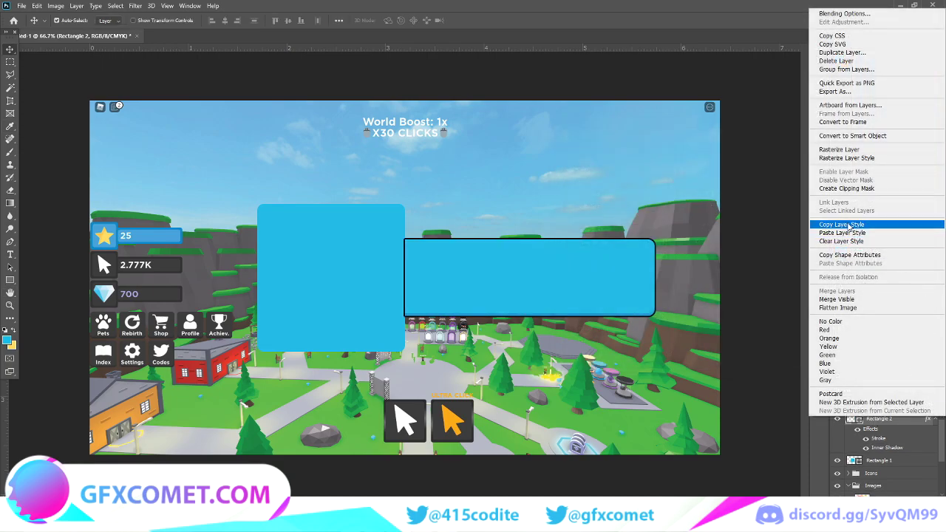
{"action": "left_click", "coordinate": [857, 226]}
{"action": "right_click", "coordinate": [878, 464]}
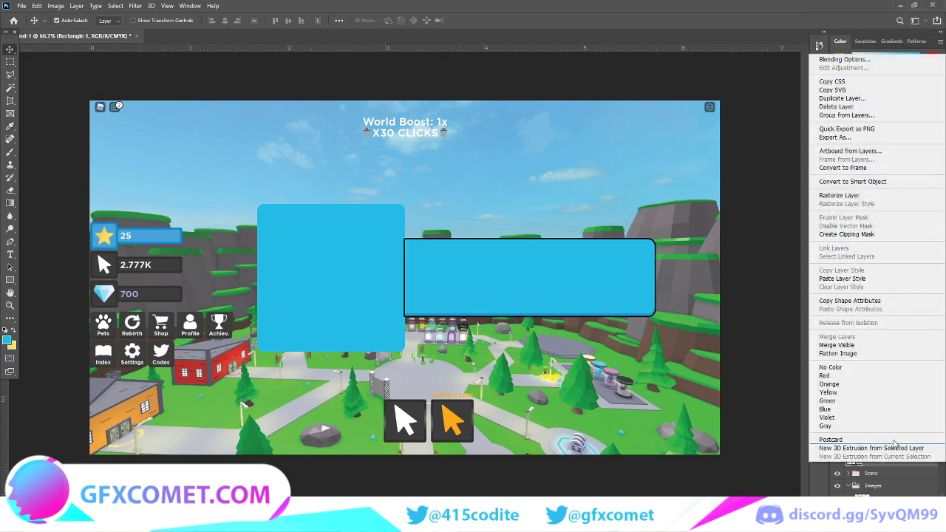
{"action": "left_click", "coordinate": [861, 280]}
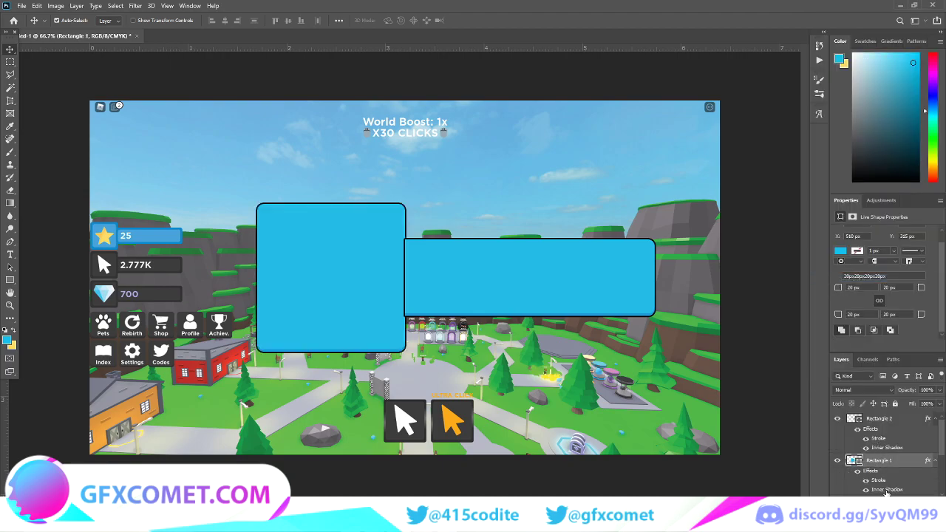
Adjust the square's inner shadow distance, trying 15 px before reducing it, and move the square's layer above the bar's layer.
{"action": "double_click", "coordinate": [886, 490]}
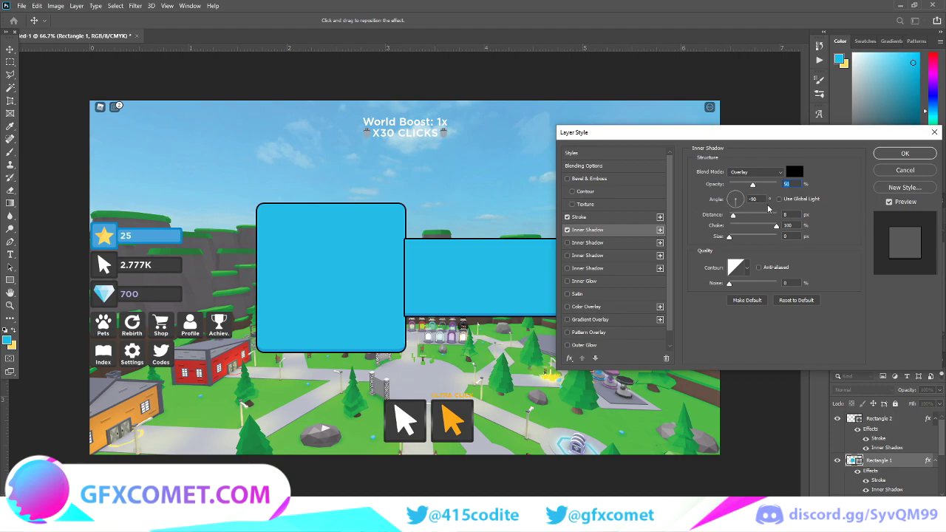
{"action": "left_click_drag", "start_coordinate": [793, 213], "coordinate": [656, 212]}
{"action": "type", "text": "15"}
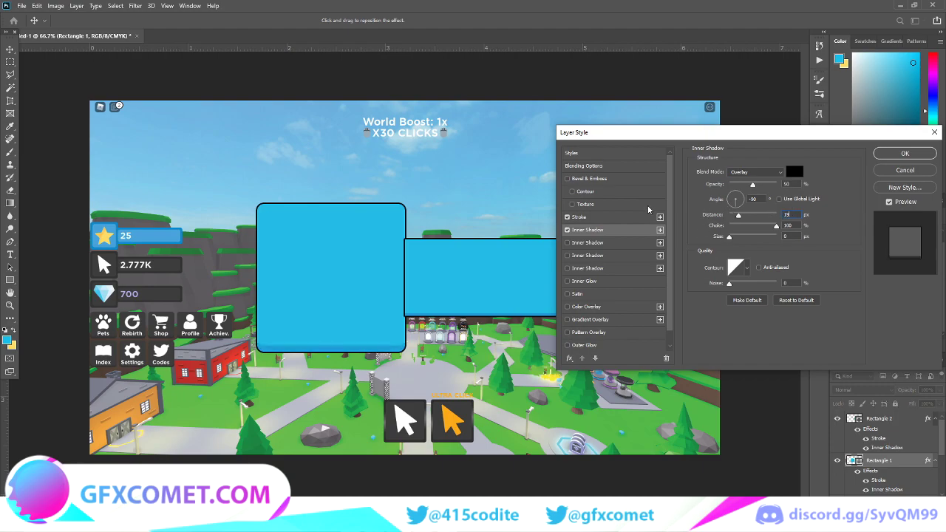
{"action": "key", "text": "BackSpace"}
{"action": "key", "text": "Return"}
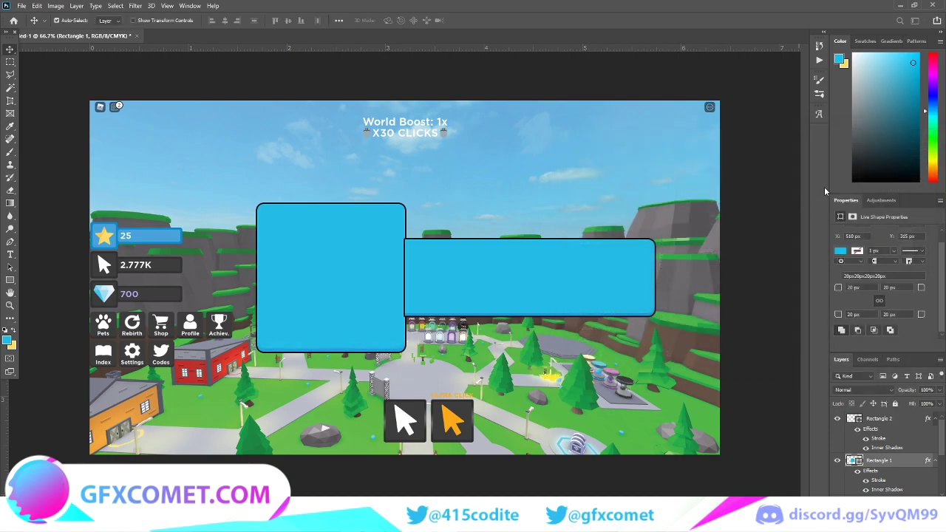
{"action": "left_click_drag", "start_coordinate": [888, 464], "coordinate": [879, 418]}
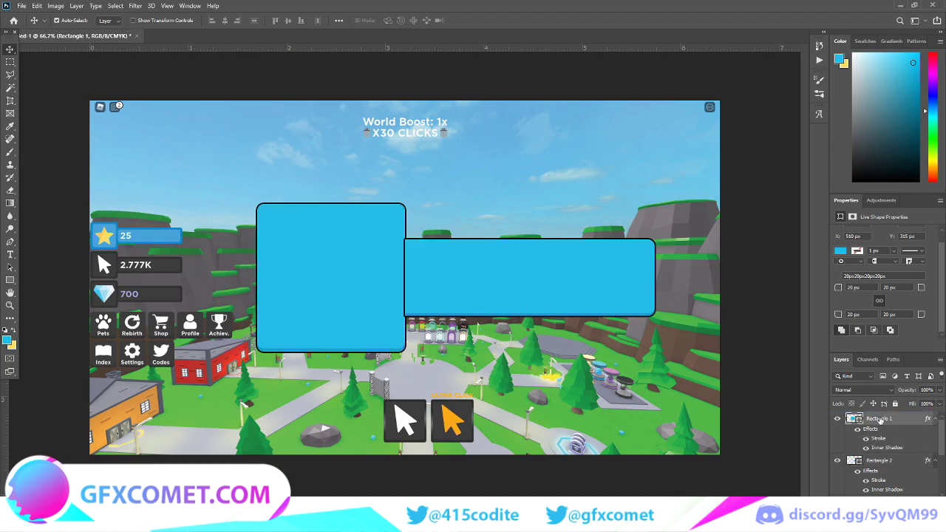
{"action": "left_click", "coordinate": [877, 463], "text": "shift"}
{"action": "key", "text": "ctrl+g"}
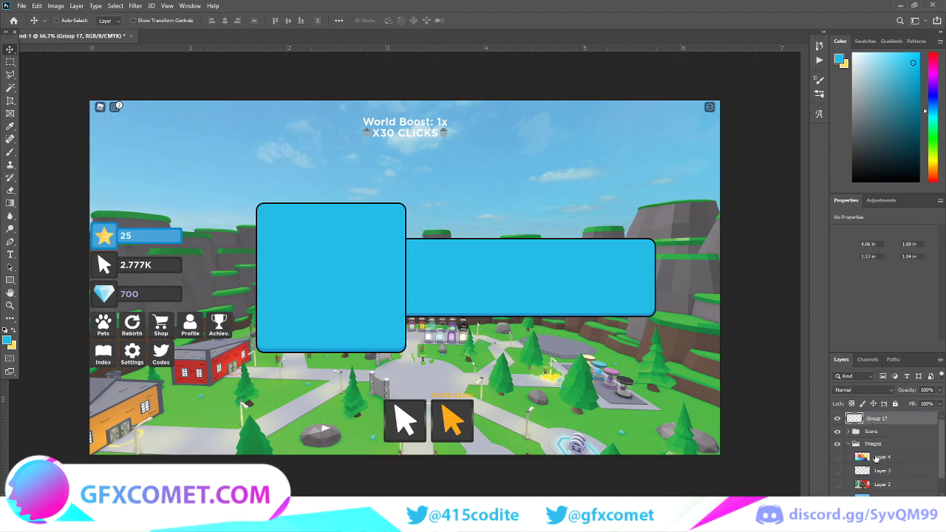
{"action": "left_click_drag", "start_coordinate": [505, 230], "coordinate": [494, 280]}
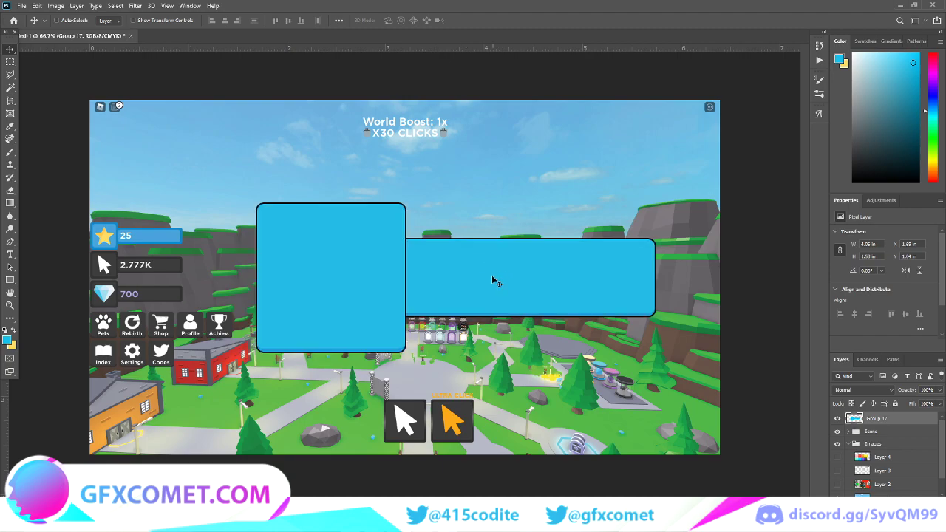
{"action": "key", "text": "ctrl+shift+g"}
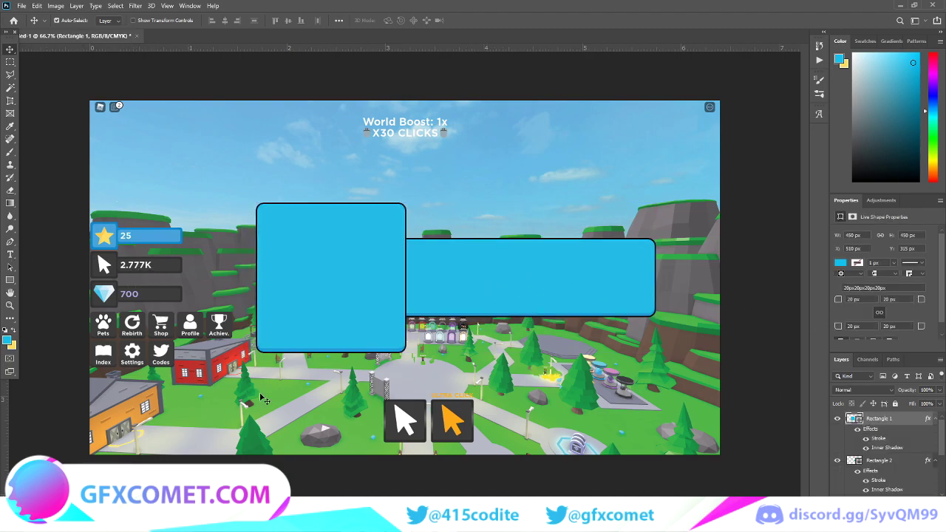
Place the "star black transparency" image from the GFX COMET VIDEO THINGS folder and scale it to about 52%.
{"action": "left_click", "coordinate": [318, 523]}
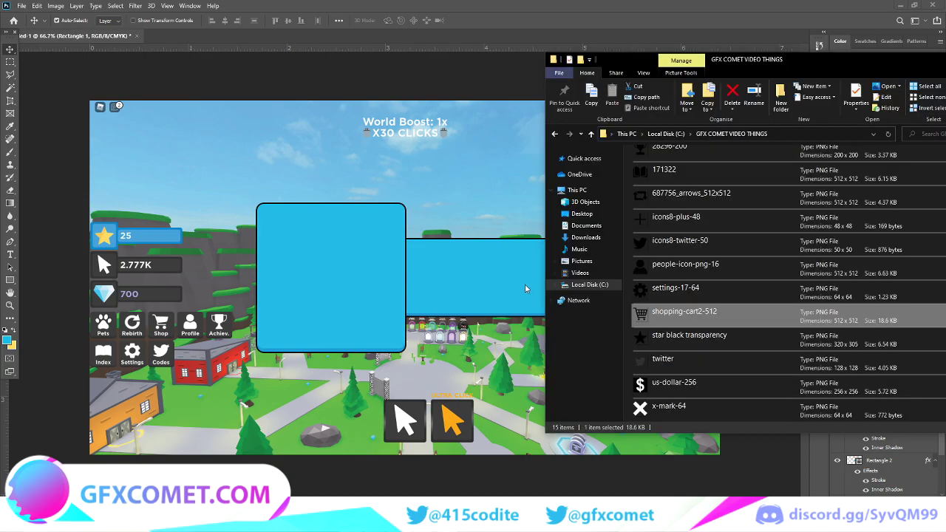
{"action": "left_click_drag", "start_coordinate": [681, 338], "coordinate": [484, 332]}
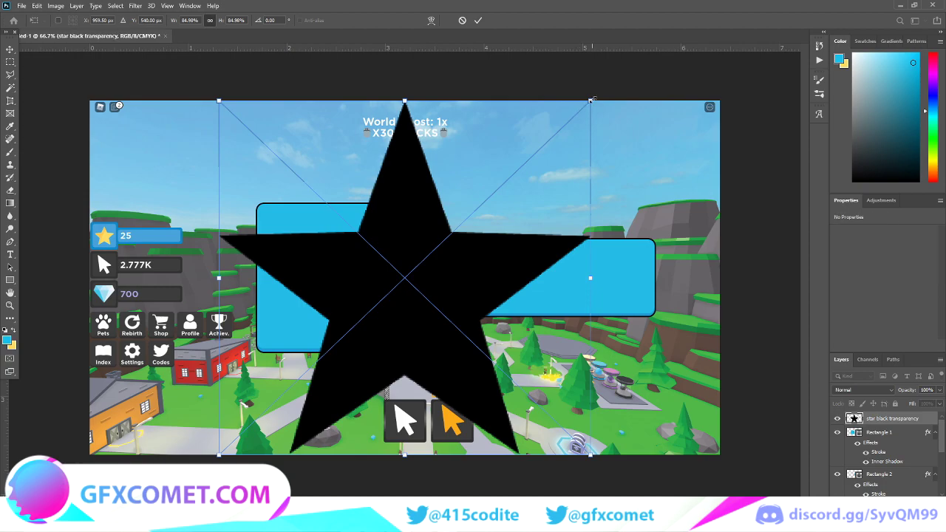
{"action": "left_click_drag", "start_coordinate": [551, 114], "coordinate": [517, 133]}
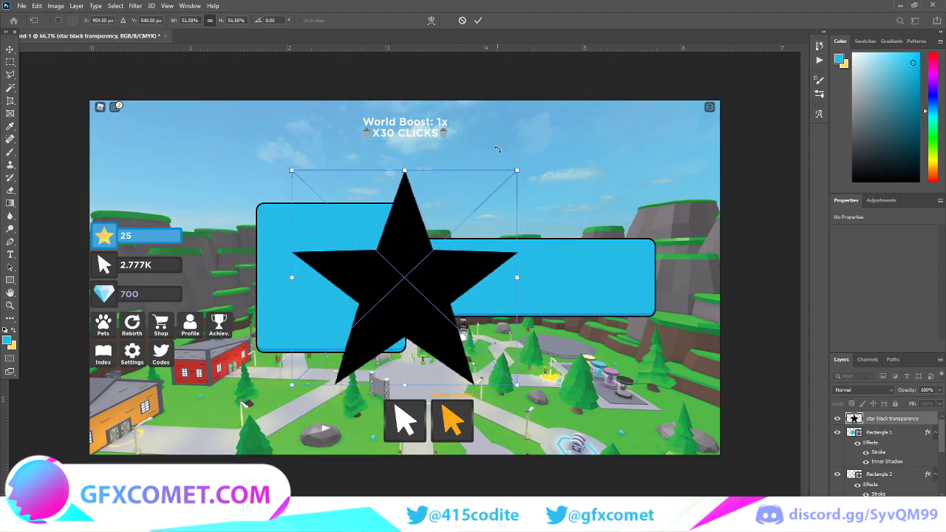
{"action": "left_click", "coordinate": [10, 49]}
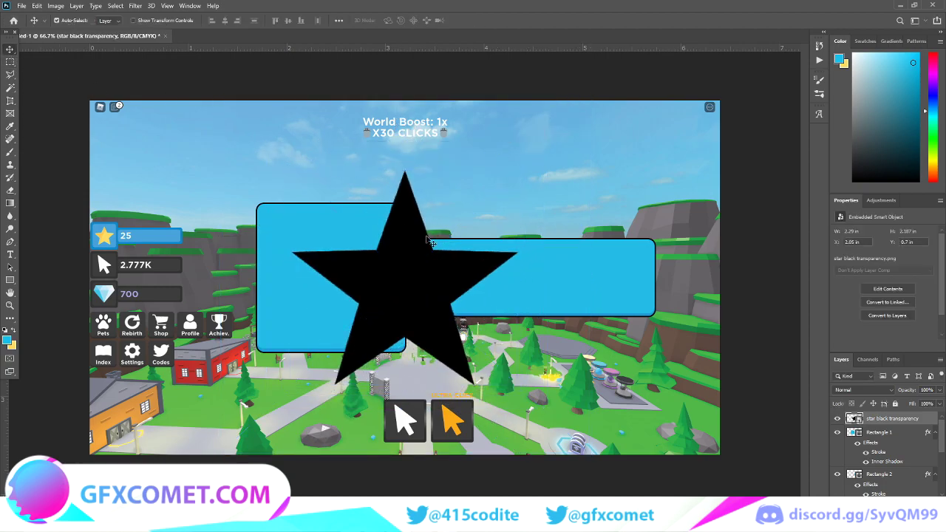
Centre the black star on the blue square, scaled to about 31%, and swap the foreground and background colours.
{"action": "left_click_drag", "start_coordinate": [412, 294], "coordinate": [337, 293]}
{"action": "key", "text": "ctrl+t"}
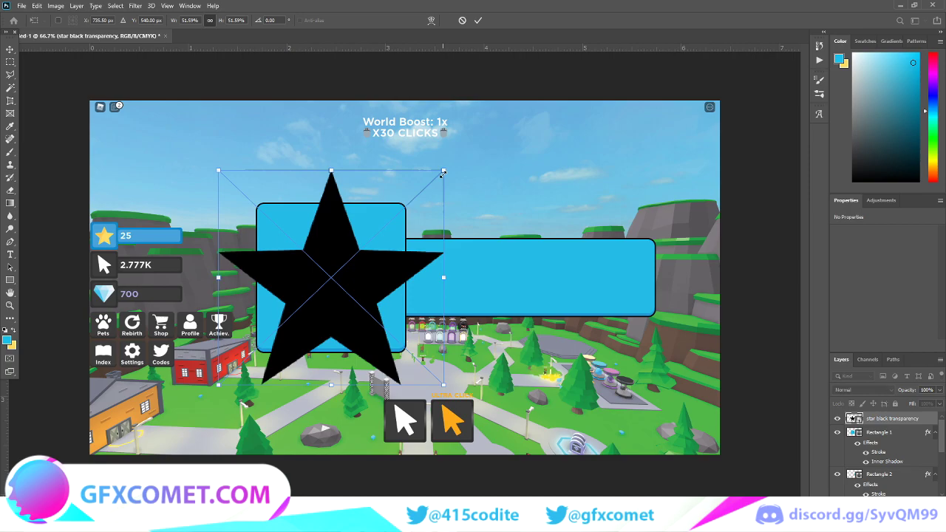
{"action": "left_click_drag", "start_coordinate": [444, 171], "coordinate": [387, 202]}
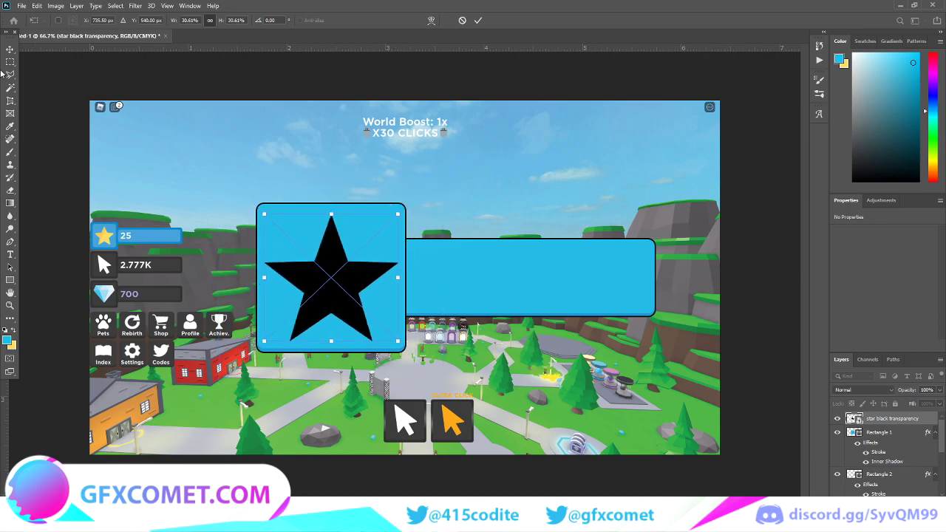
{"action": "left_click", "coordinate": [8, 50]}
{"action": "key", "text": "x"}
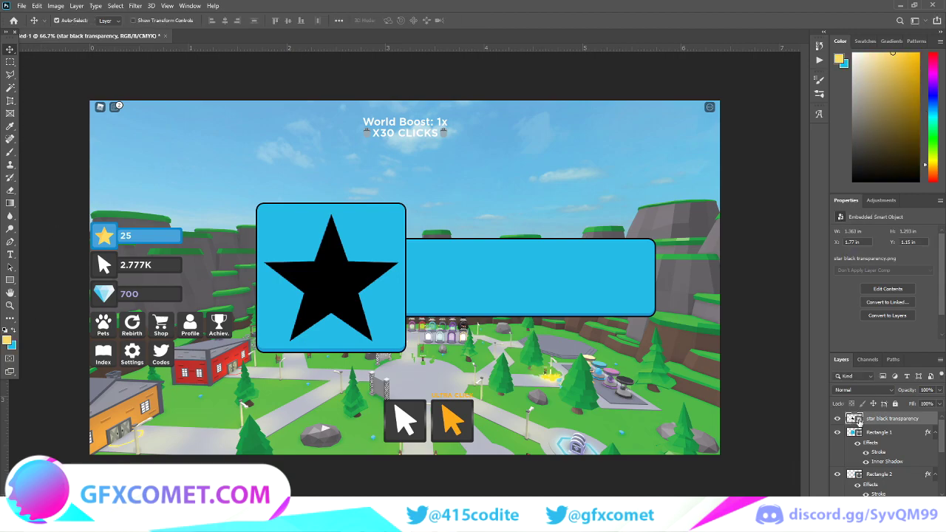
Apply a yellow Color Overlay to the star inside its smart object, then save and close the smart object's contents.
{"action": "double_click", "coordinate": [855, 418]}
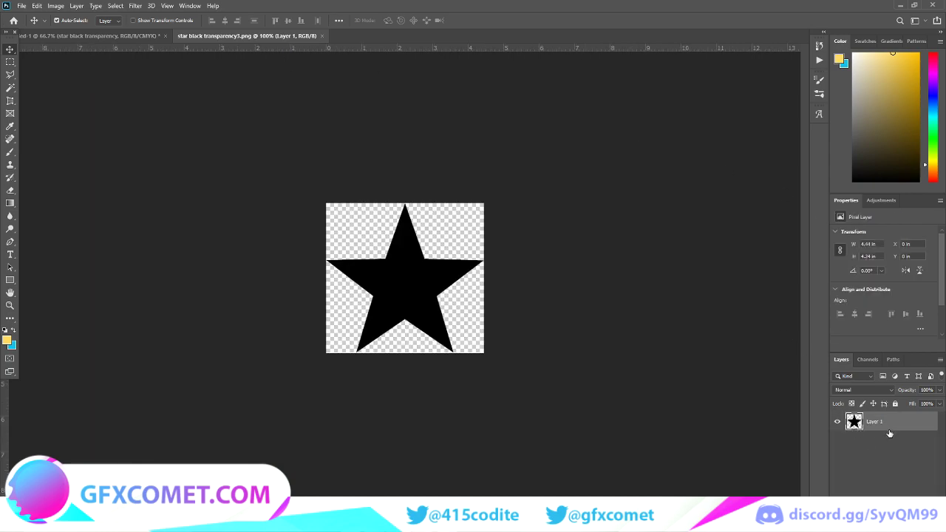
{"action": "right_click", "coordinate": [883, 419]}
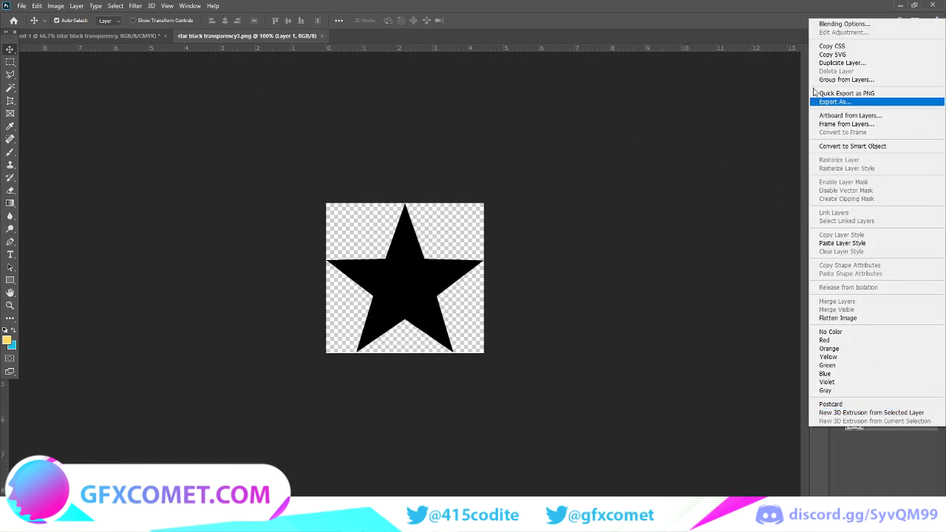
{"action": "left_click", "coordinate": [839, 24]}
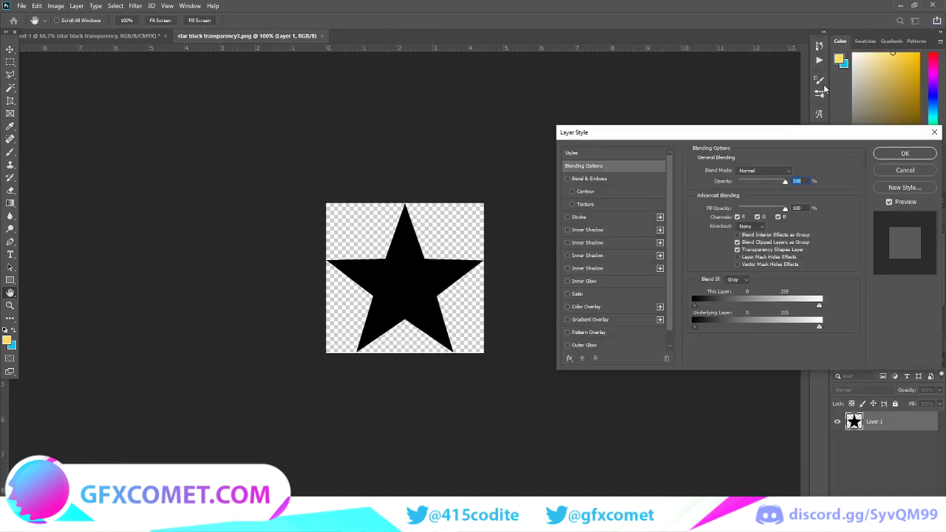
{"action": "left_click", "coordinate": [566, 305]}
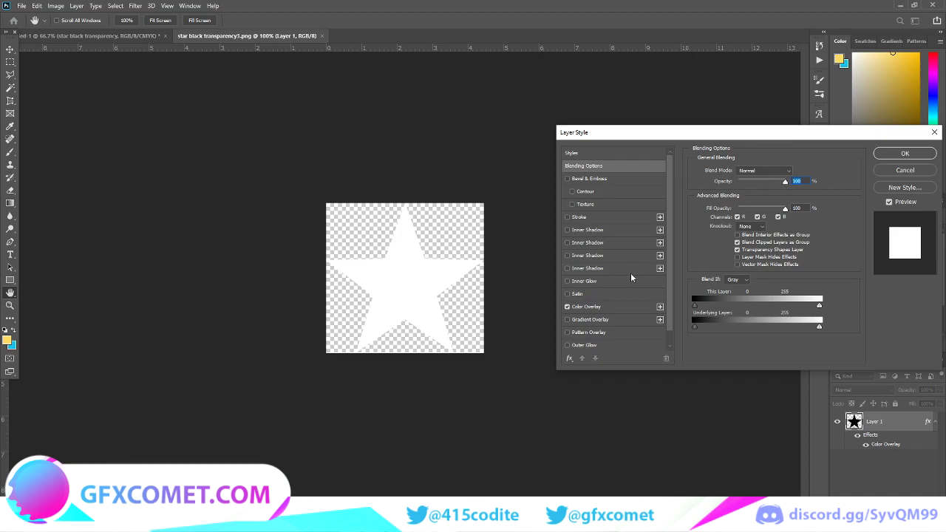
{"action": "left_click", "coordinate": [599, 311]}
{"action": "left_click", "coordinate": [794, 170]}
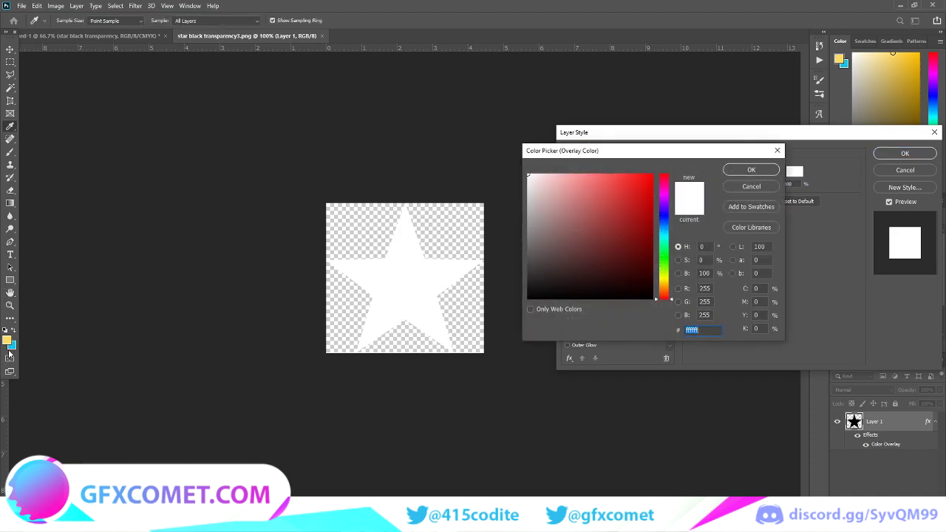
{"action": "type", "text": "ffdc64"}
{"action": "left_click", "coordinate": [736, 169]}
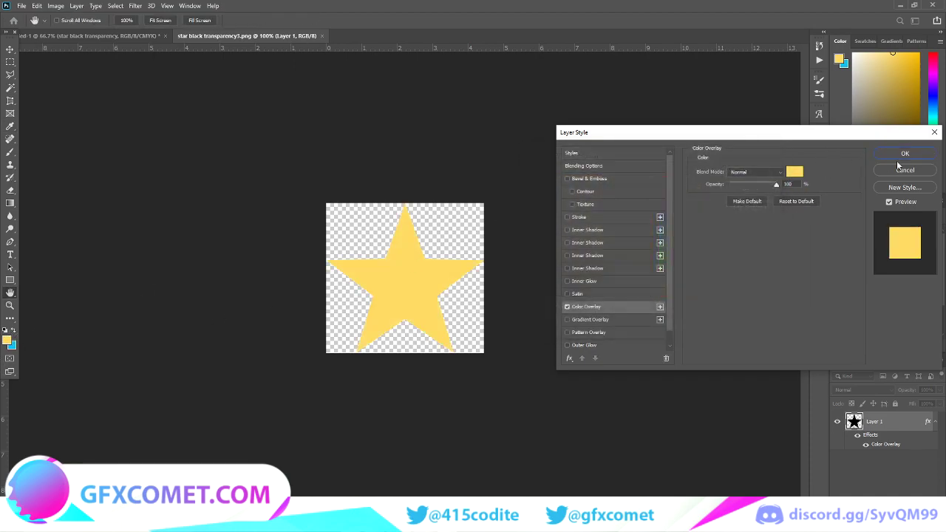
{"action": "left_click", "coordinate": [903, 154]}
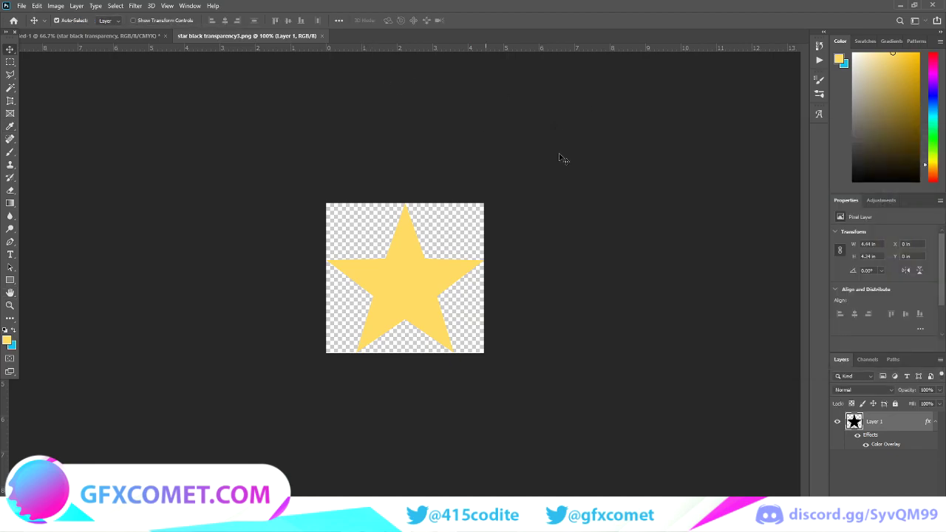
{"action": "left_click", "coordinate": [327, 35]}
{"action": "left_click", "coordinate": [434, 194]}
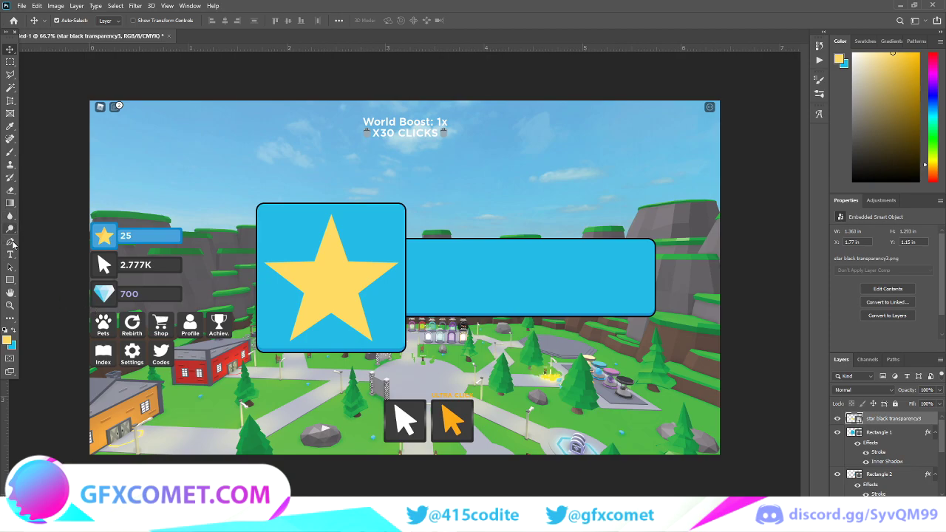
Set the foreground colour to white.
{"action": "key", "text": "i"}
{"action": "left_click", "coordinate": [8, 341]}
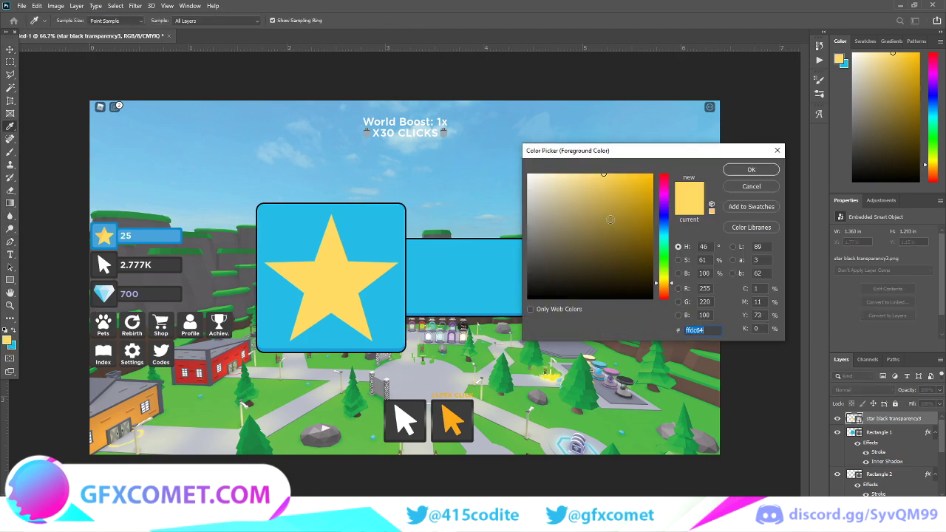
{"action": "left_click", "coordinate": [529, 175]}
{"action": "left_click", "coordinate": [748, 170]}
Draw a closed white Pen shape about 339 by 552 px over the star's left half, with a curved edge running down through the star.
{"action": "key", "text": "p"}
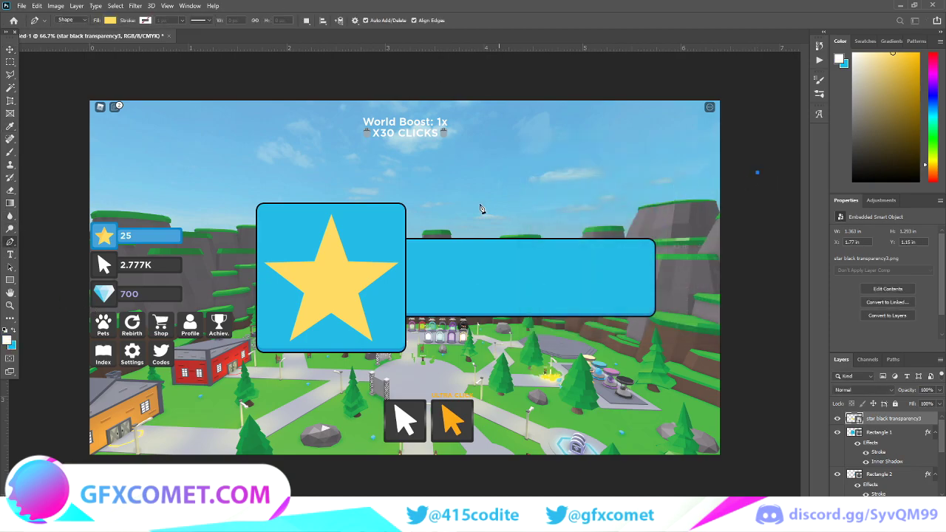
{"action": "key", "text": "ctrl+z"}
{"action": "left_click", "coordinate": [340, 218]}
{"action": "left_click_drag", "start_coordinate": [299, 342], "coordinate": [246, 381]}
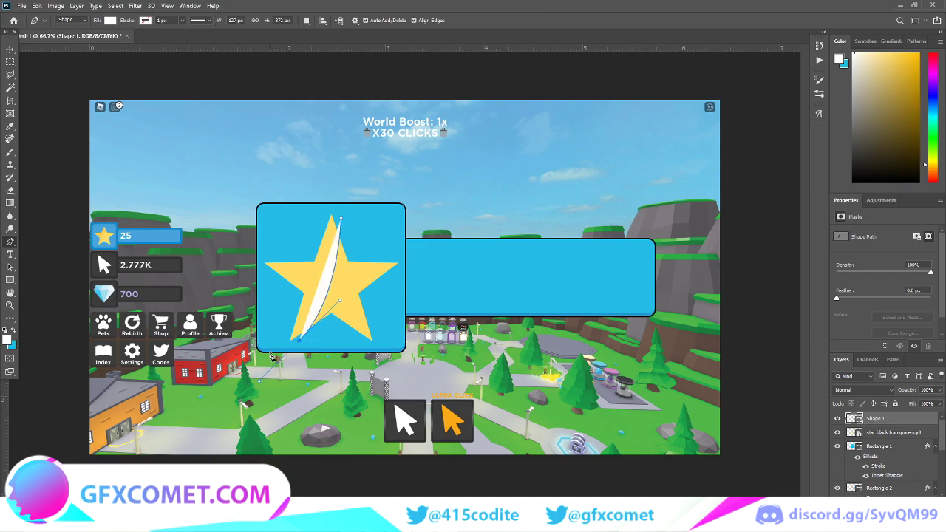
{"action": "left_click_drag", "start_coordinate": [237, 302], "coordinate": [234, 221]}
{"action": "left_click", "coordinate": [296, 181]}
{"action": "left_click", "coordinate": [344, 181]}
{"action": "left_click", "coordinate": [340, 209]}
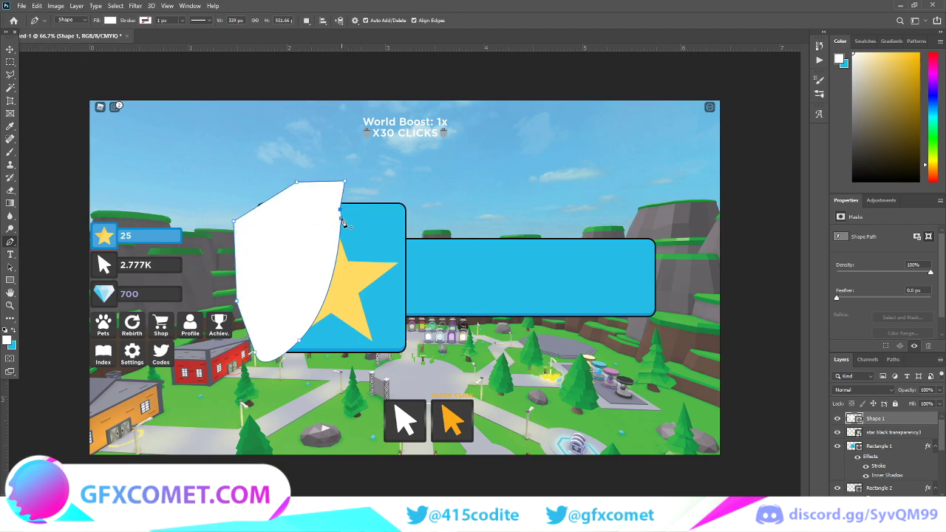
{"action": "left_click", "coordinate": [340, 219]}
Clip the white shape to the star layer and set it to Overlay blend mode at 20% opacity.
{"action": "left_click", "coordinate": [892, 424], "text": "alt"}
{"action": "left_click", "coordinate": [10, 49]}
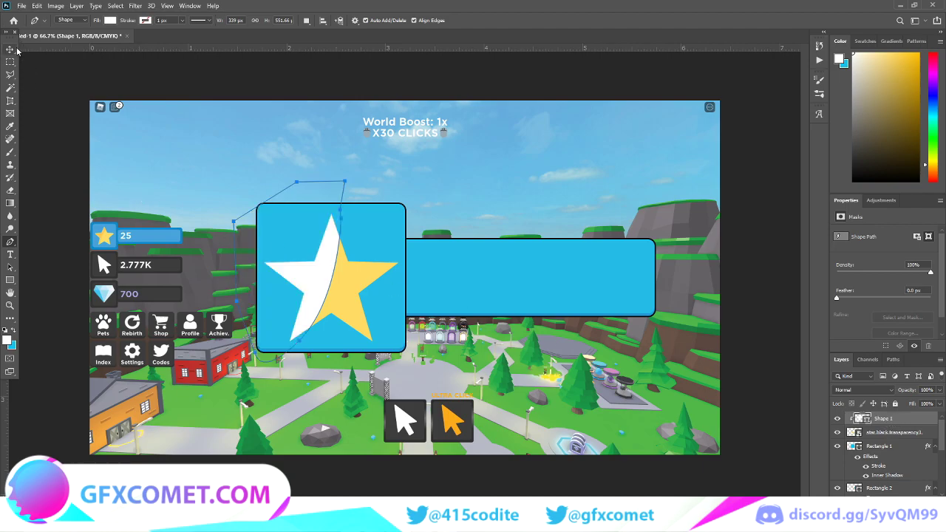
{"action": "left_click", "coordinate": [863, 390]}
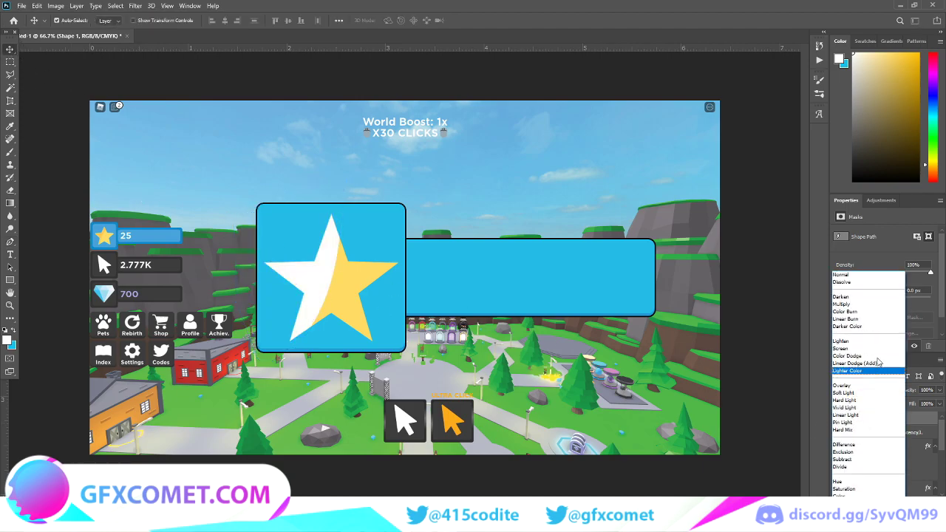
{"action": "left_click", "coordinate": [843, 385]}
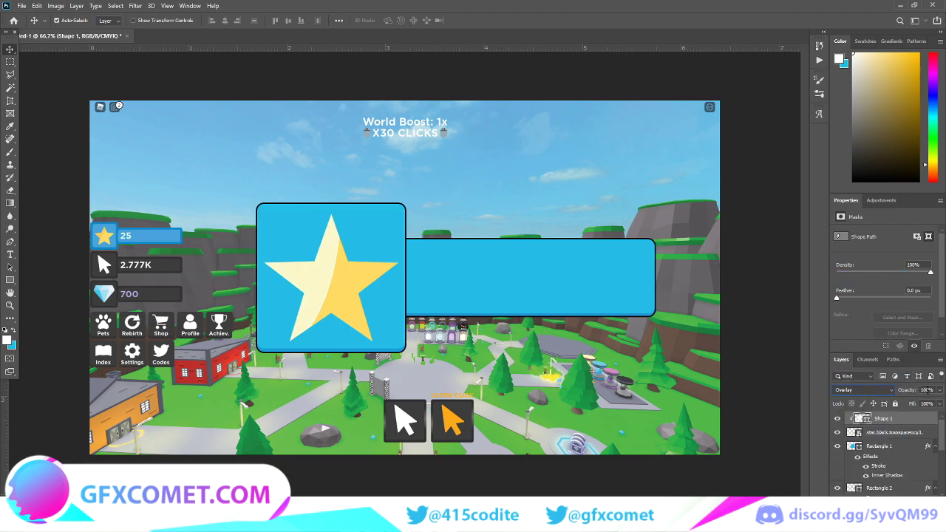
{"action": "type", "text": "20"}
{"action": "key", "text": "Return"}
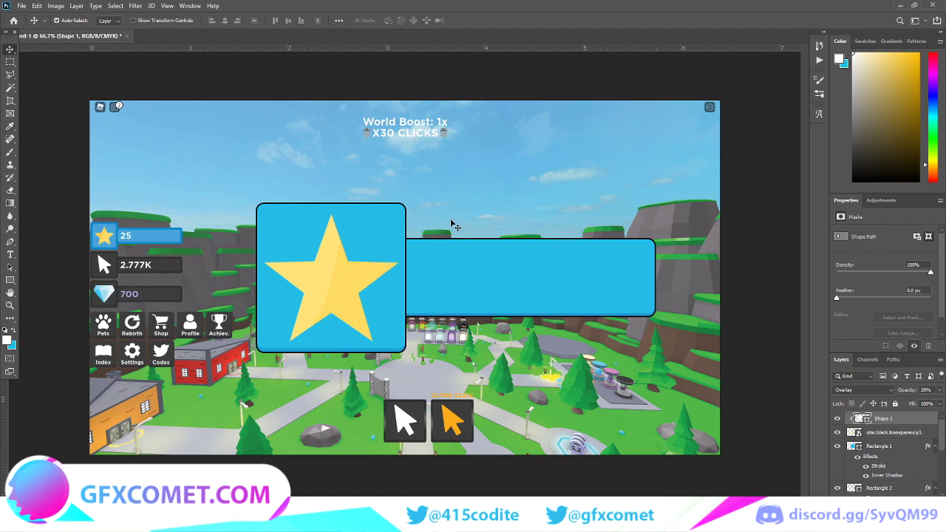
Draw a white square about 486 by 486 px and move it near the middle of the canvas.
{"action": "scroll", "coordinate": [897, 455], "scroll_direction": "down", "scroll_amount": 3}
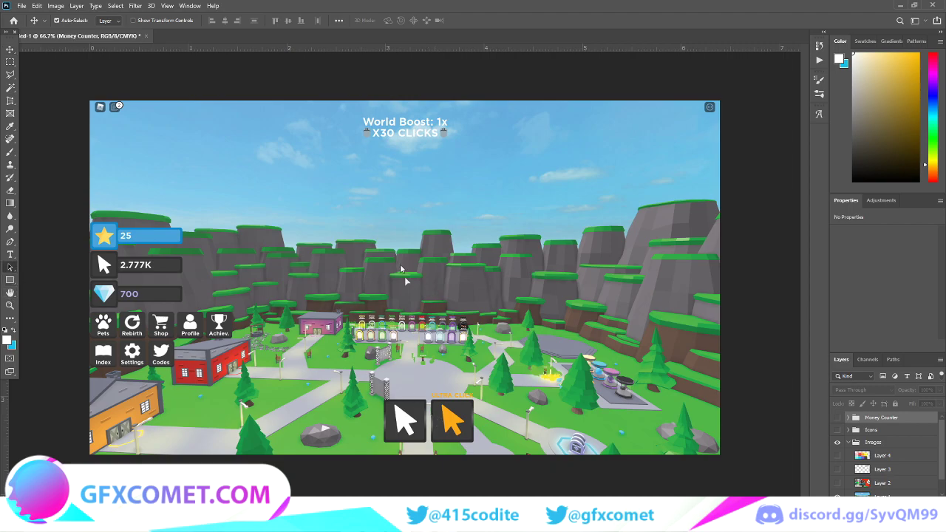
{"action": "left_click", "coordinate": [11, 280]}
{"action": "left_click_drag", "start_coordinate": [370, 249], "coordinate": [451, 329]}
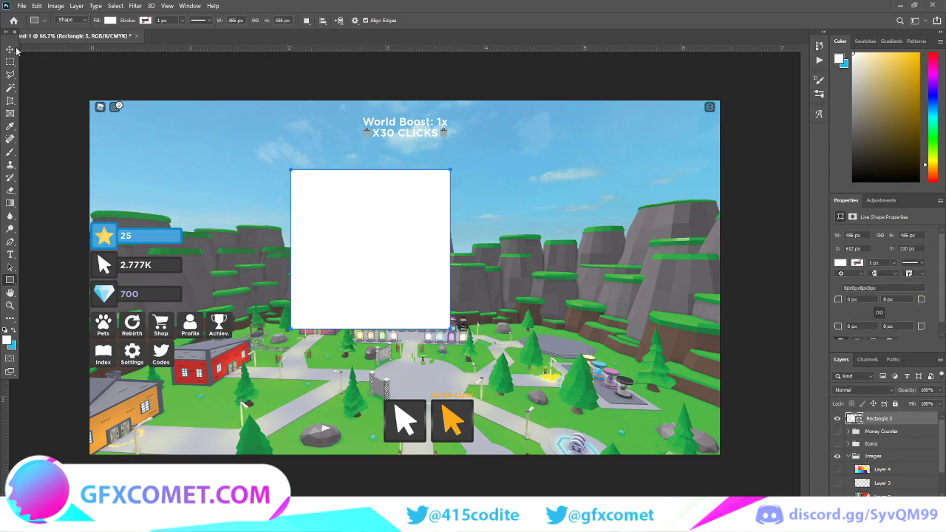
{"action": "key", "text": "v"}
{"action": "left_click_drag", "start_coordinate": [399, 298], "coordinate": [435, 315]}
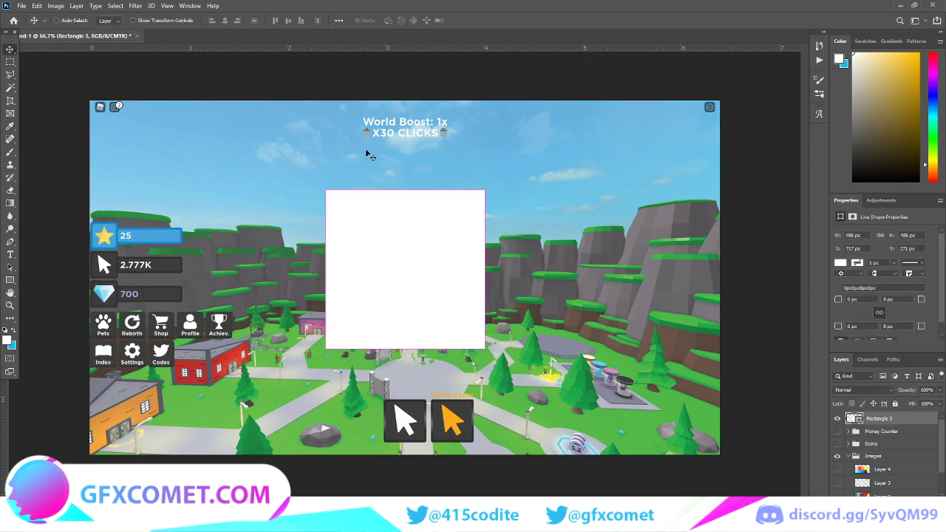
Centre the white square on the canvas and round its corners to 20 px.
{"action": "key", "text": "ctrl+a"}
{"action": "left_click", "coordinate": [225, 21]}
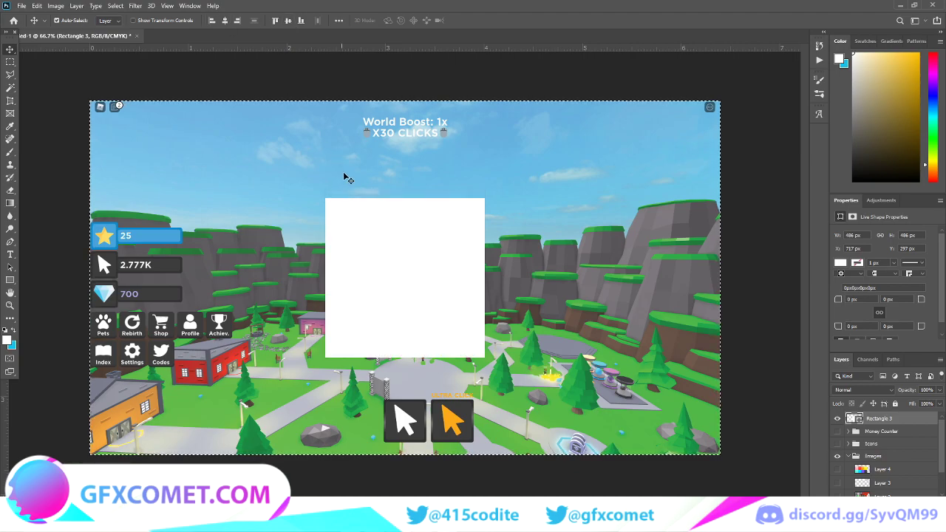
{"action": "key", "text": "ctrl+d"}
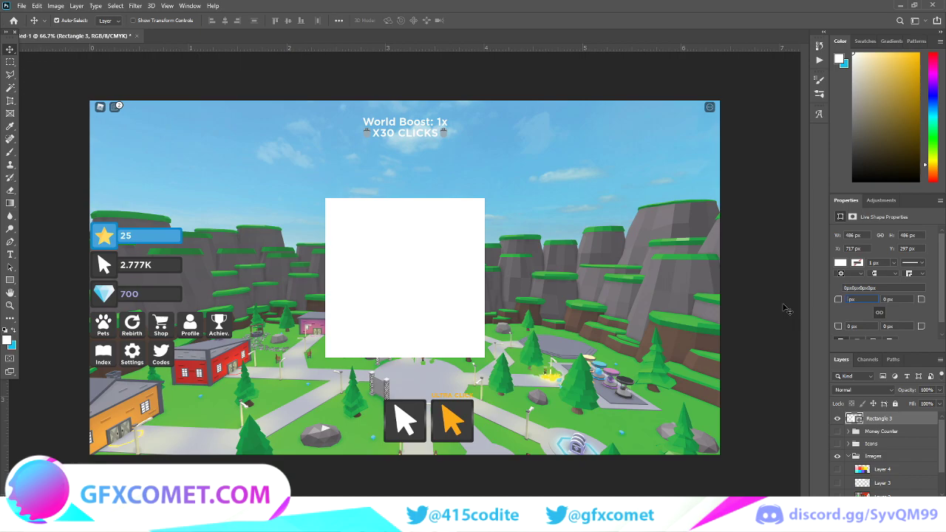
{"action": "key", "text": "Return"}
Paste a copy of the blue Rectangle 1, sample its fill as the foreground colour, and delete the copy.
{"action": "key", "text": "ctrl+v"}
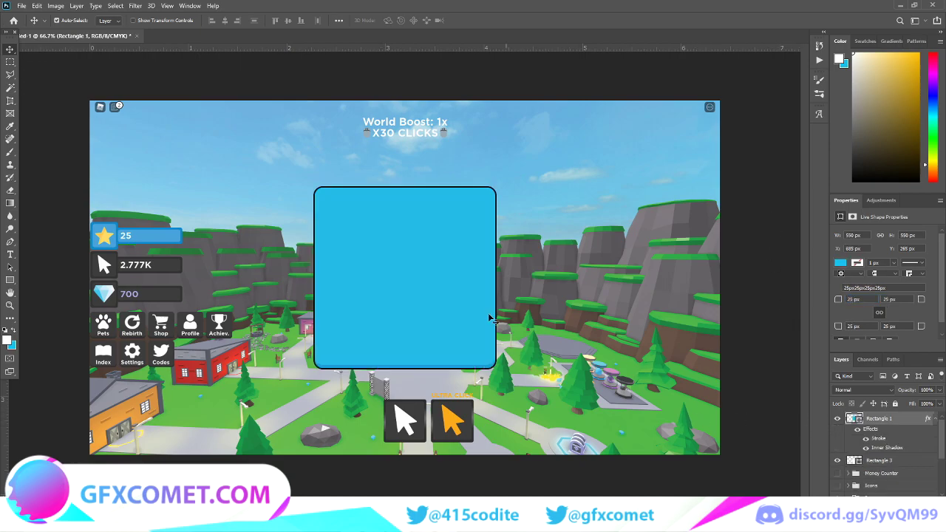
{"action": "left_click", "coordinate": [9, 126]}
{"action": "left_click", "coordinate": [416, 292]}
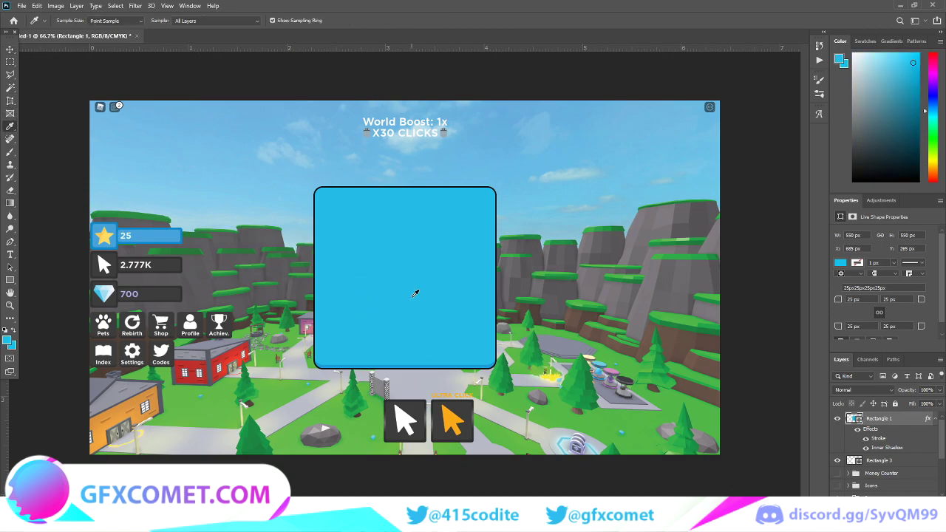
{"action": "key", "text": "Delete"}
{"action": "key", "text": "v"}
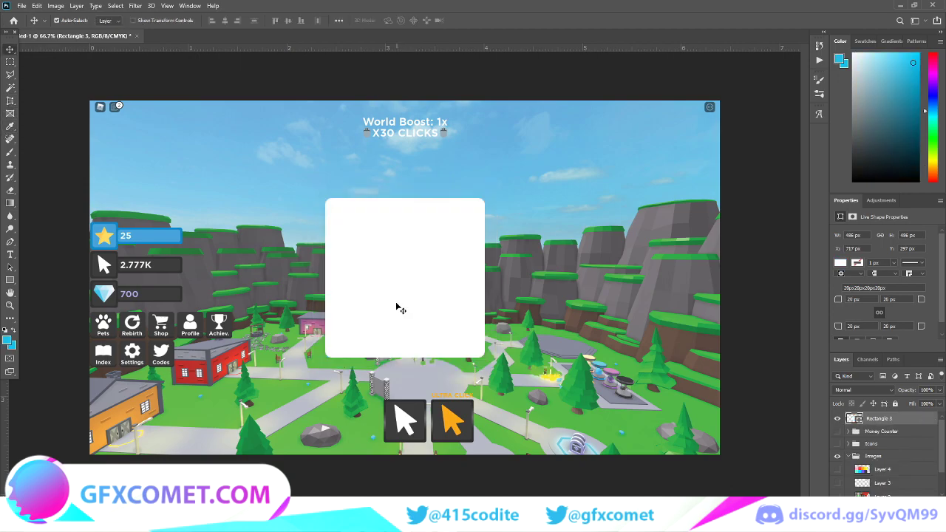
Change the rounded white square's fill to the sampled blue, 17c0eb.
{"action": "double_click", "coordinate": [853, 419]}
{"action": "left_click", "coordinate": [6, 340]}
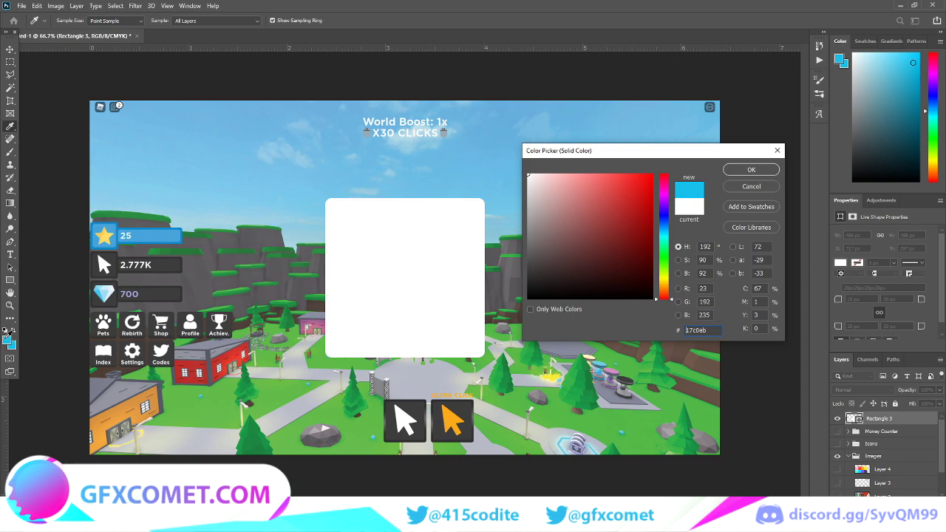
{"action": "left_click", "coordinate": [751, 169]}
Add a black outside stroke to the blue square, leaving Bevel & Emboss and its texture switched off.
{"action": "right_click", "coordinate": [873, 419]}
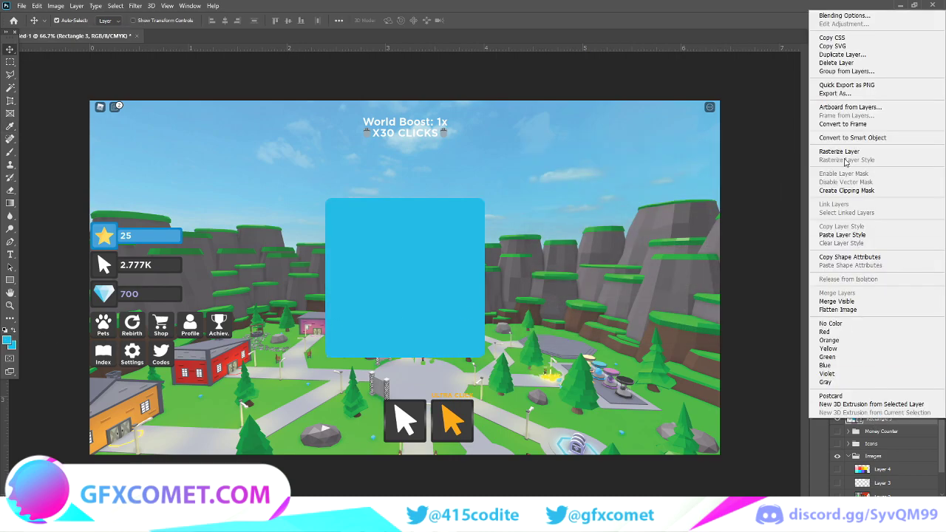
{"action": "left_click", "coordinate": [844, 15]}
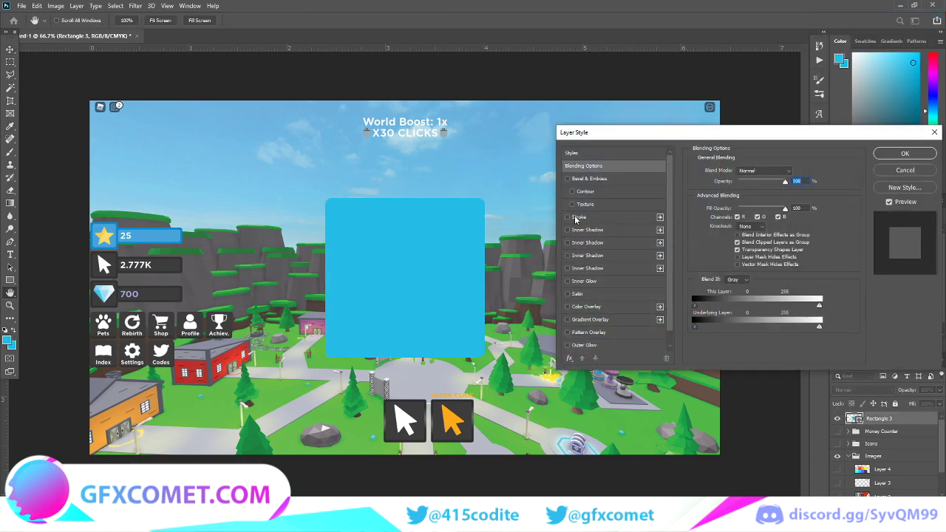
{"action": "left_click", "coordinate": [584, 204]}
{"action": "left_click", "coordinate": [577, 216]}
{"action": "left_click", "coordinate": [567, 178]}
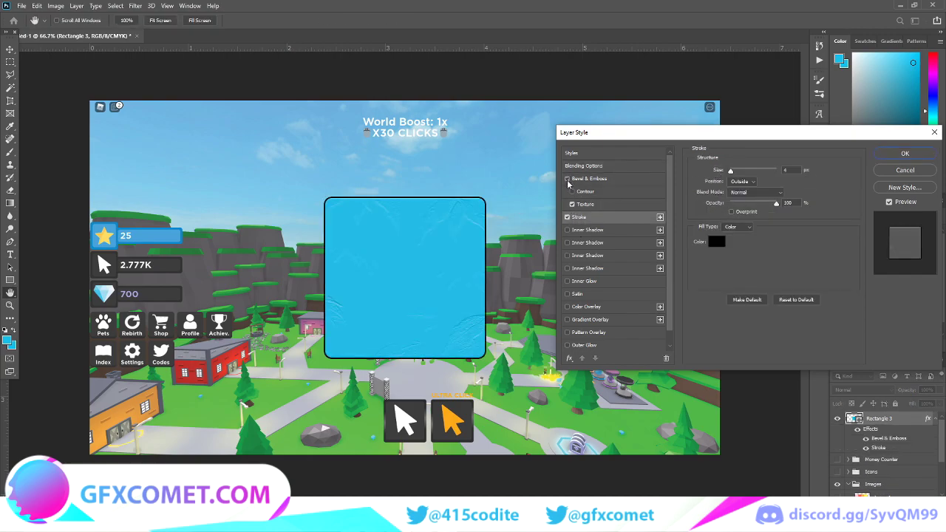
{"action": "left_click", "coordinate": [567, 179]}
{"action": "left_click", "coordinate": [573, 180]}
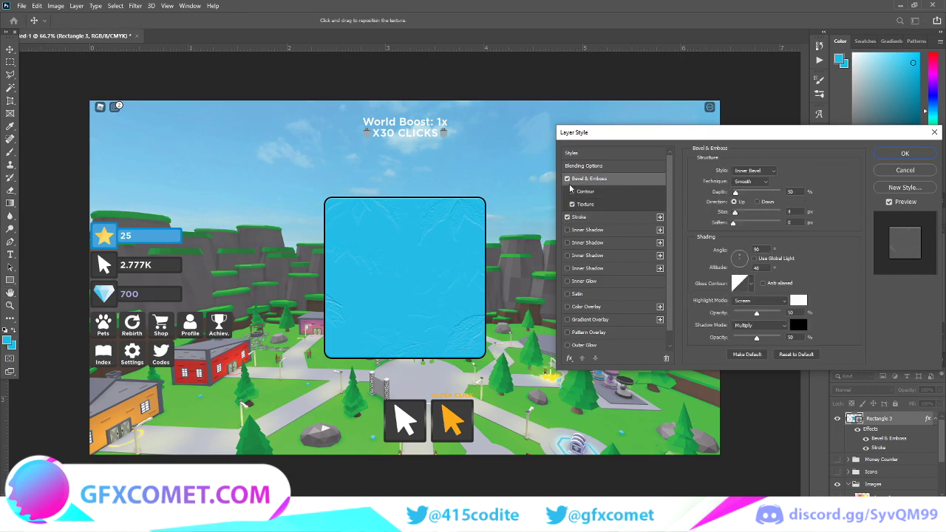
{"action": "left_click", "coordinate": [567, 178]}
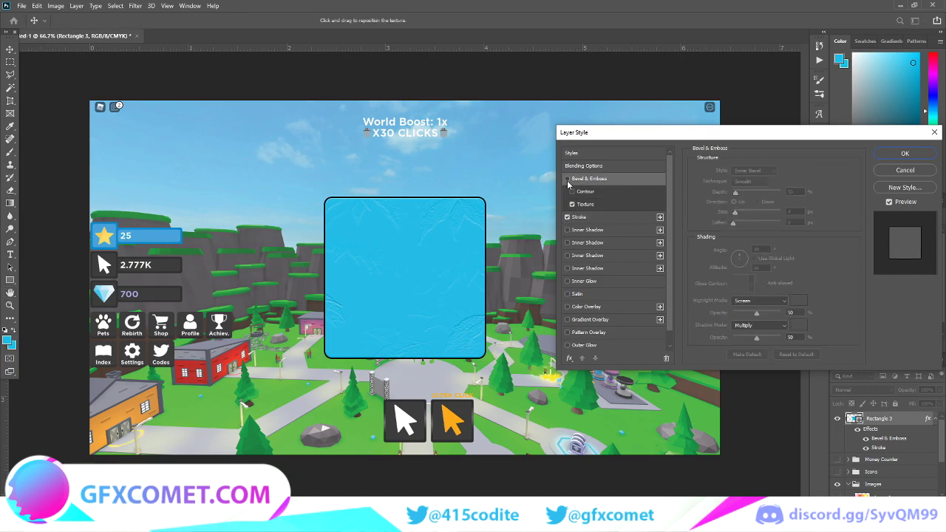
Add an Overlay inner shadow at a -90° angle to the blue square and adjust its distance.
{"action": "left_click", "coordinate": [587, 230]}
{"action": "left_click", "coordinate": [786, 214]}
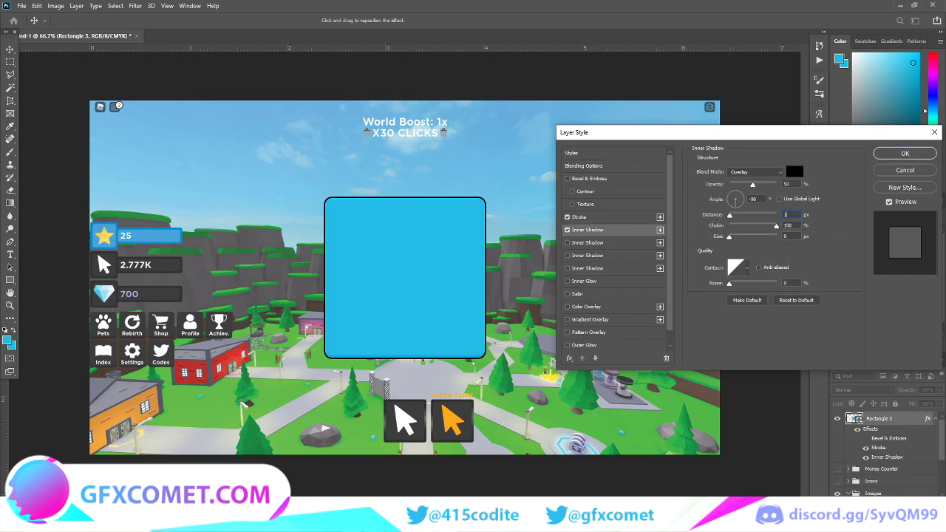
{"action": "key", "text": "Return"}
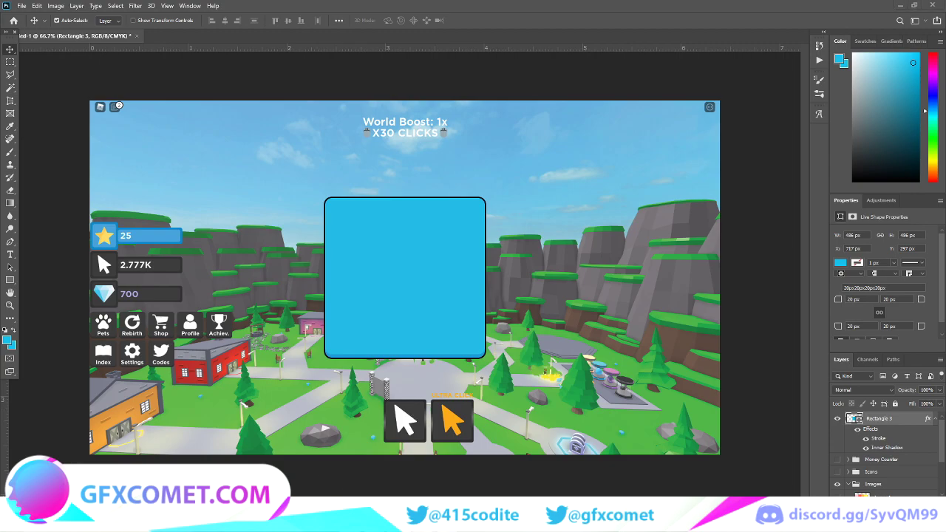
Place the 7507 cursor image from the GFX COMET VIDEO THINGS folder over the blue square, rotated about -5.76°.
{"action": "key", "text": "alt+Tab"}
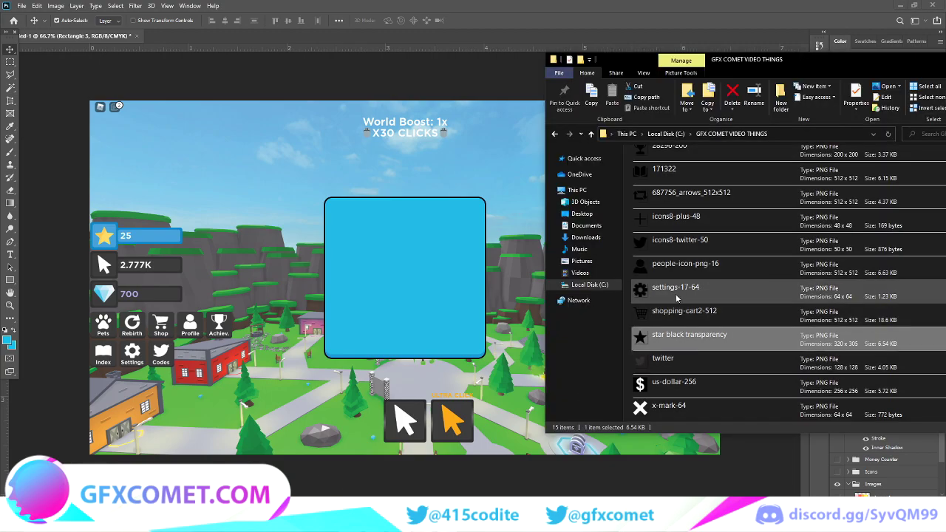
{"action": "scroll", "coordinate": [676, 298], "scroll_direction": "up", "scroll_amount": 2}
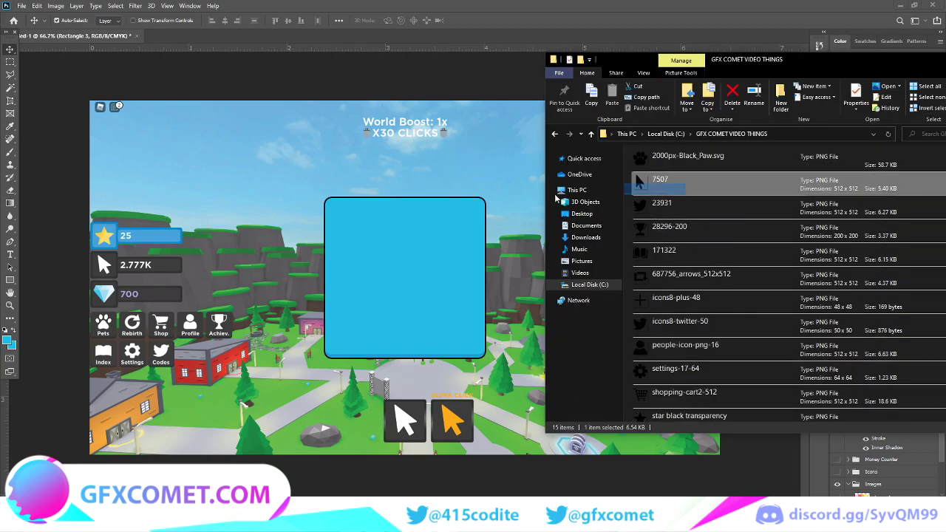
{"action": "left_click_drag", "start_coordinate": [660, 180], "coordinate": [474, 209]}
{"action": "left_click_drag", "start_coordinate": [320, 200], "coordinate": [311, 202]}
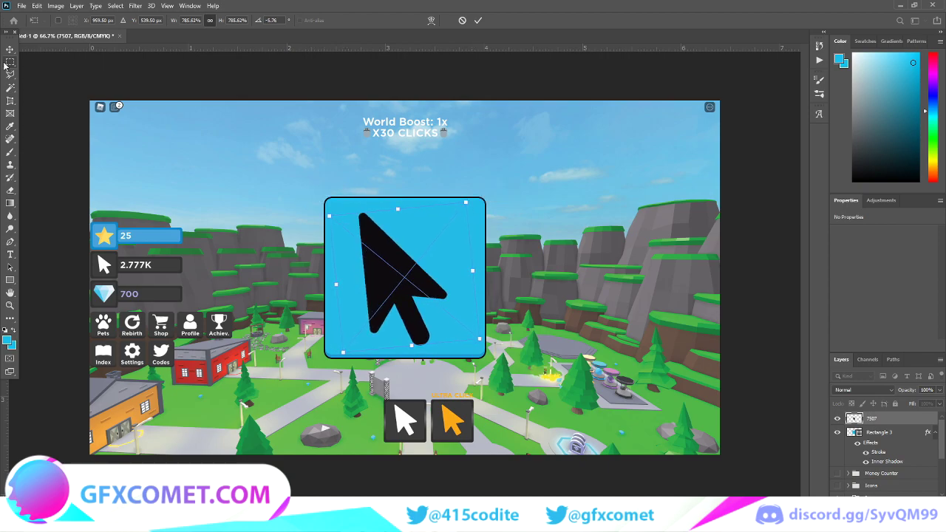
{"action": "key", "text": "Return"}
{"action": "key", "text": "ctrl+s"}
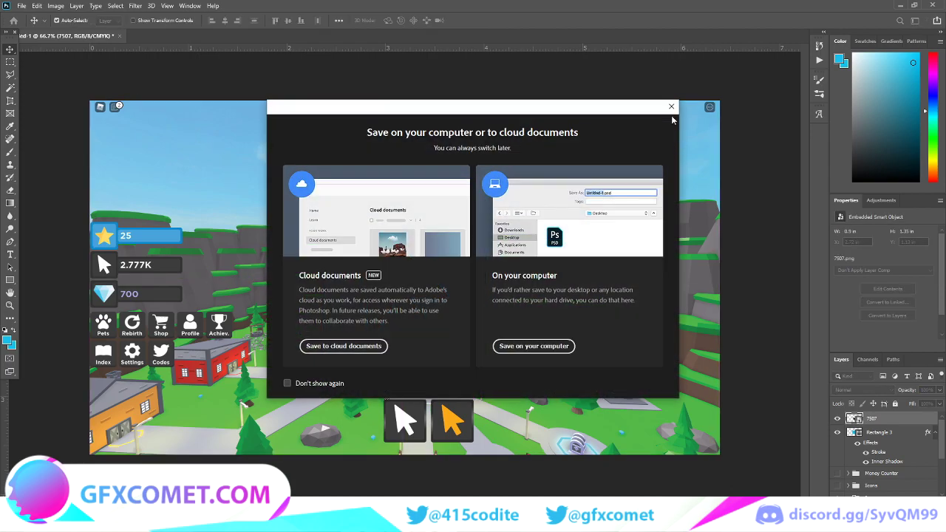
{"action": "left_click", "coordinate": [669, 107]}
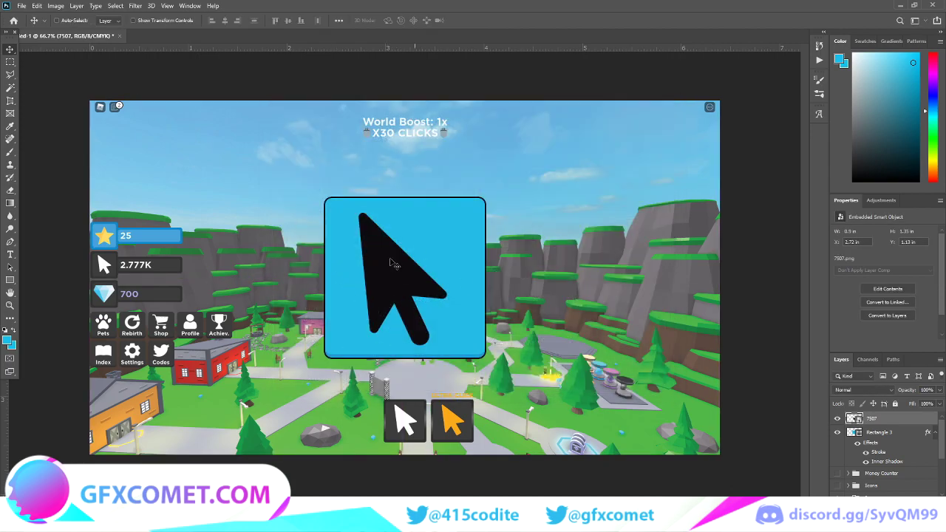
Centre the cursor image vertically and horizontally on the whole canvas.
{"action": "key", "text": "ctrl+a"}
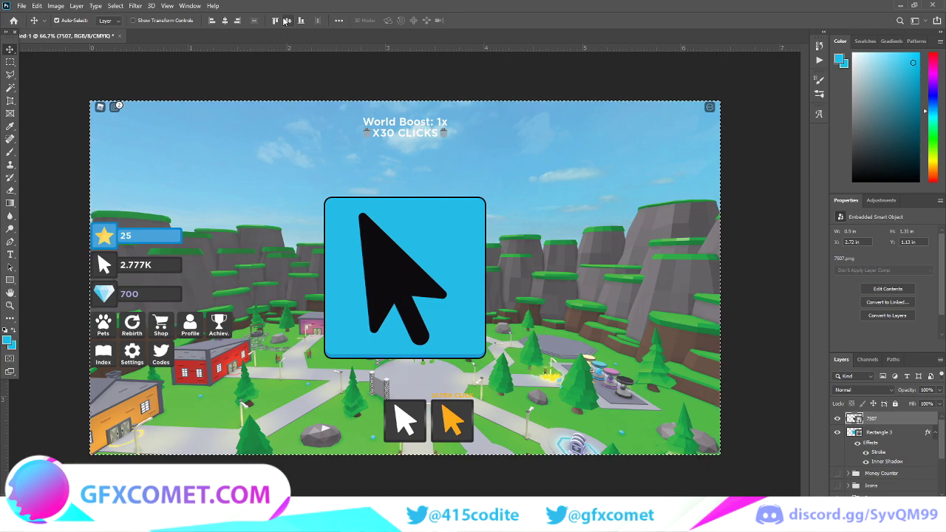
{"action": "left_click", "coordinate": [287, 20]}
{"action": "left_click", "coordinate": [225, 20]}
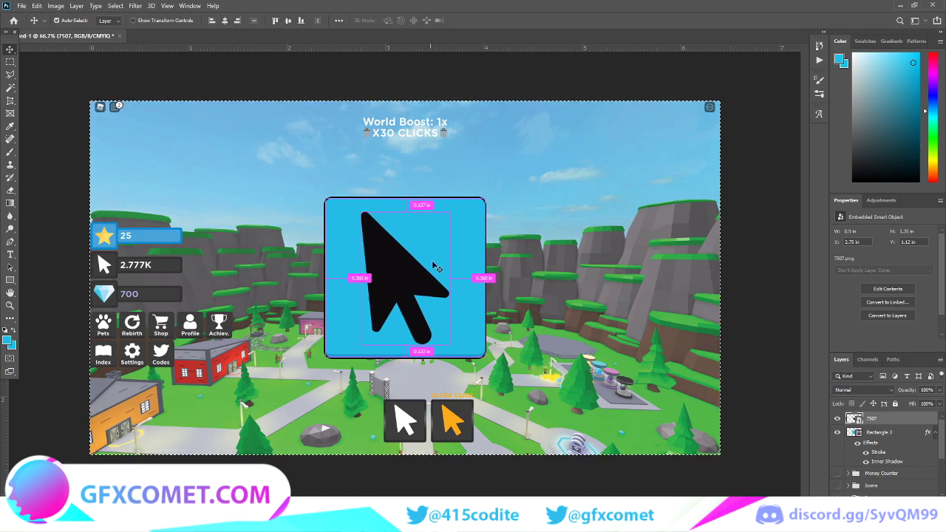
{"action": "key", "text": "ctrl+t"}
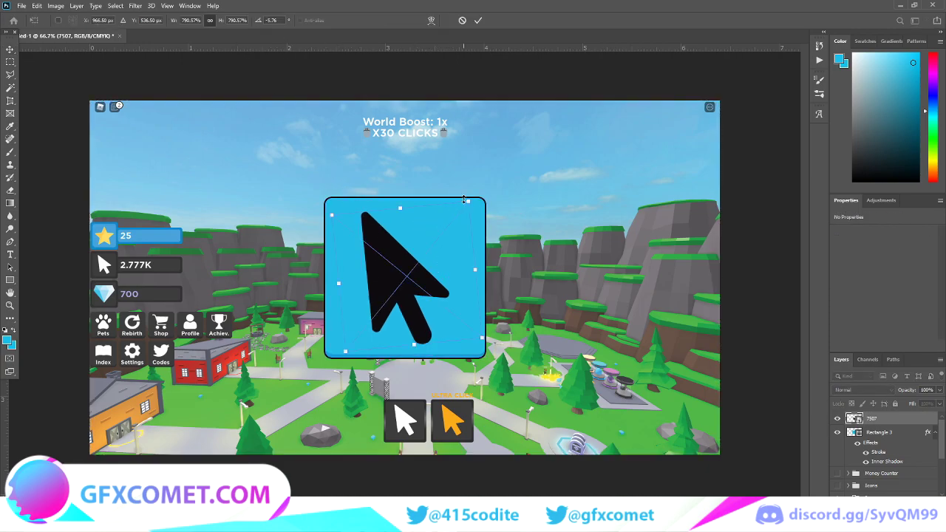
{"action": "left_click_drag", "start_coordinate": [468, 200], "coordinate": [471, 196]}
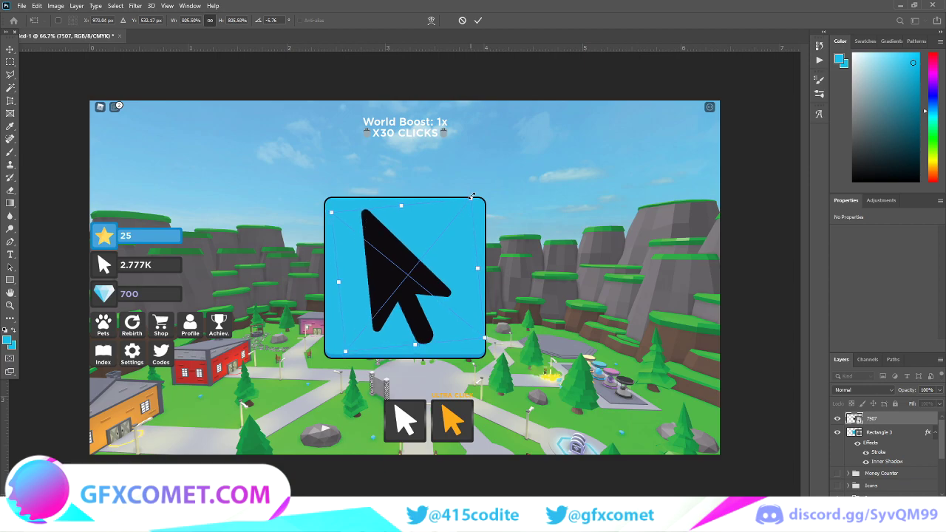
{"action": "key", "text": "ctrl+z"}
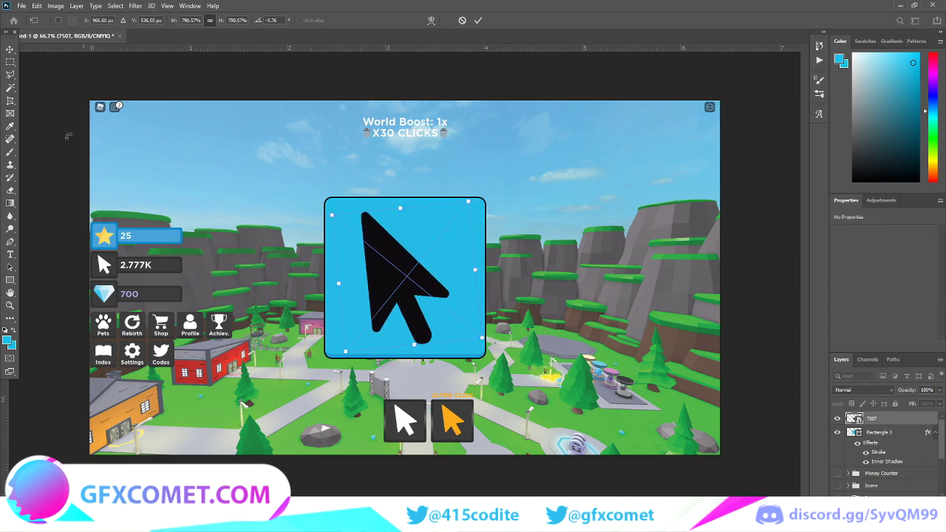
{"action": "left_click", "coordinate": [11, 50]}
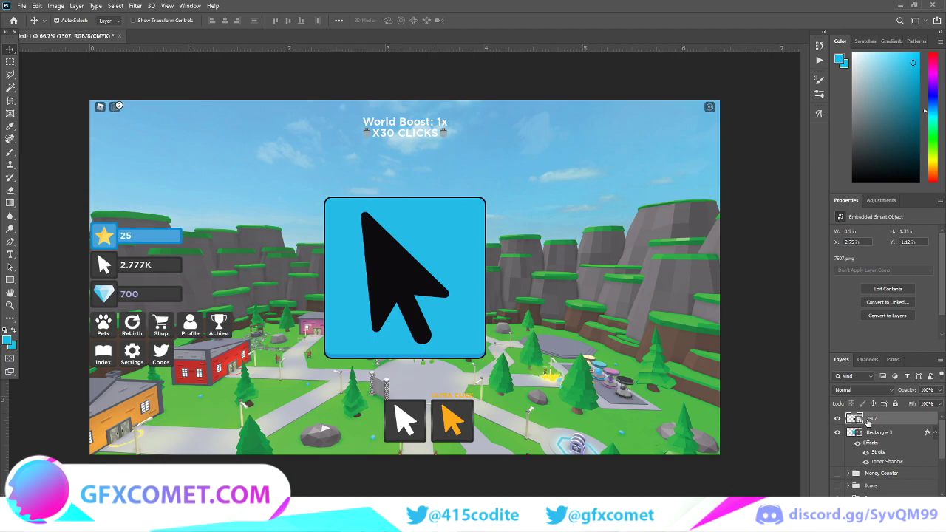
Add a white (ffffff) Color Overlay to the 7507 cursor layer.
{"action": "right_click", "coordinate": [880, 419]}
{"action": "left_click", "coordinate": [793, 98]}
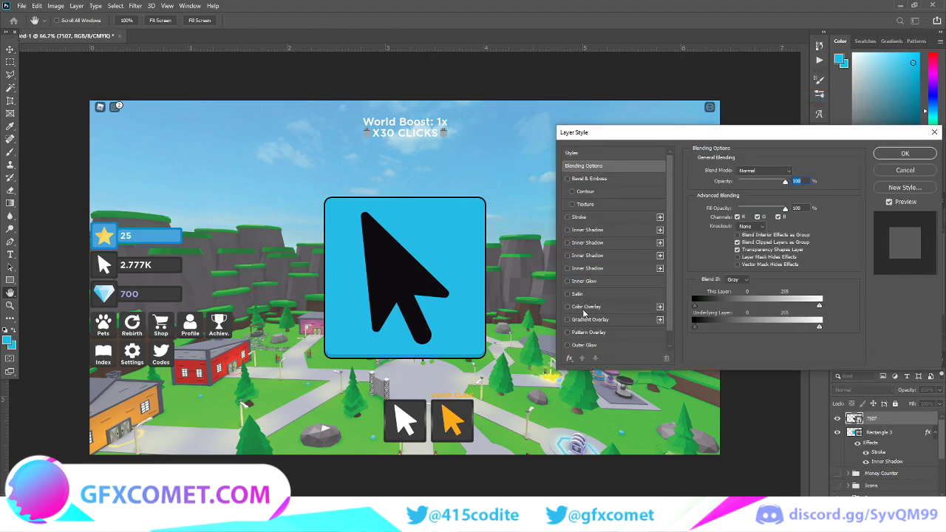
{"action": "left_click", "coordinate": [575, 295]}
{"action": "left_click", "coordinate": [568, 295]}
{"action": "left_click", "coordinate": [596, 306]}
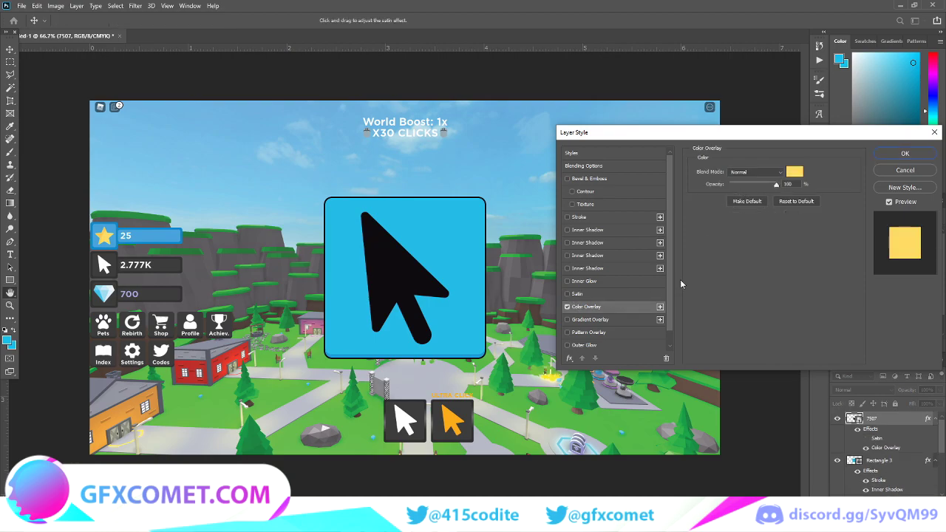
{"action": "left_click", "coordinate": [793, 173]}
{"action": "type", "text": "ffffff"}
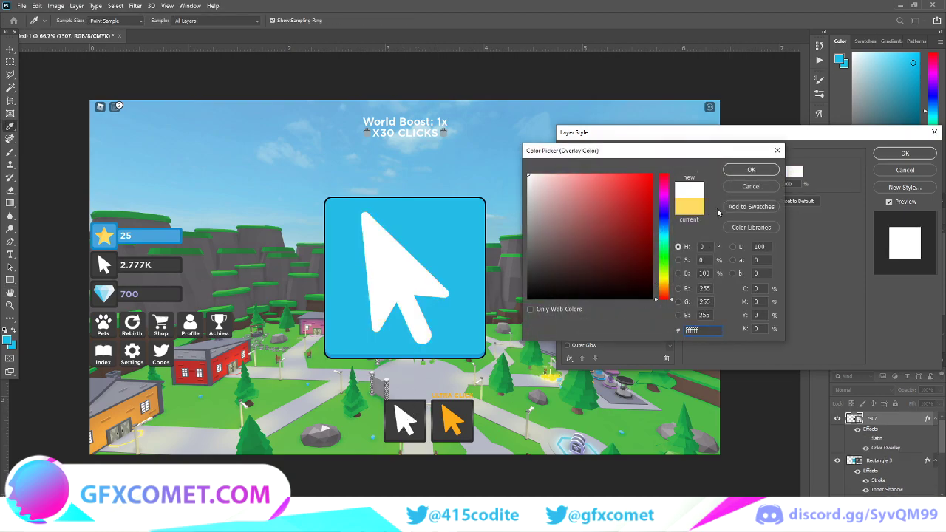
{"action": "left_click", "coordinate": [752, 170]}
{"action": "left_click", "coordinate": [904, 153]}
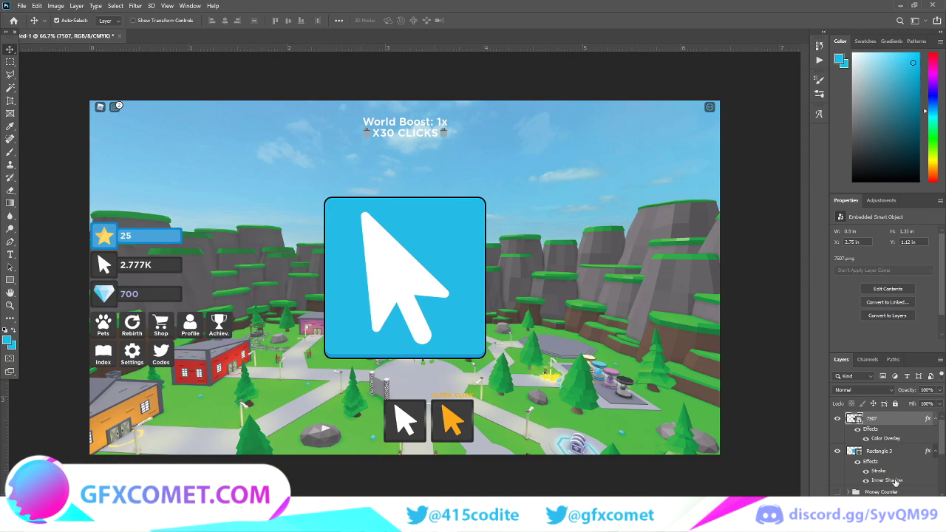
Duplicate the 7507 cursor layer together with the blue Rectangle 3 layer.
{"action": "left_click", "coordinate": [883, 453]}
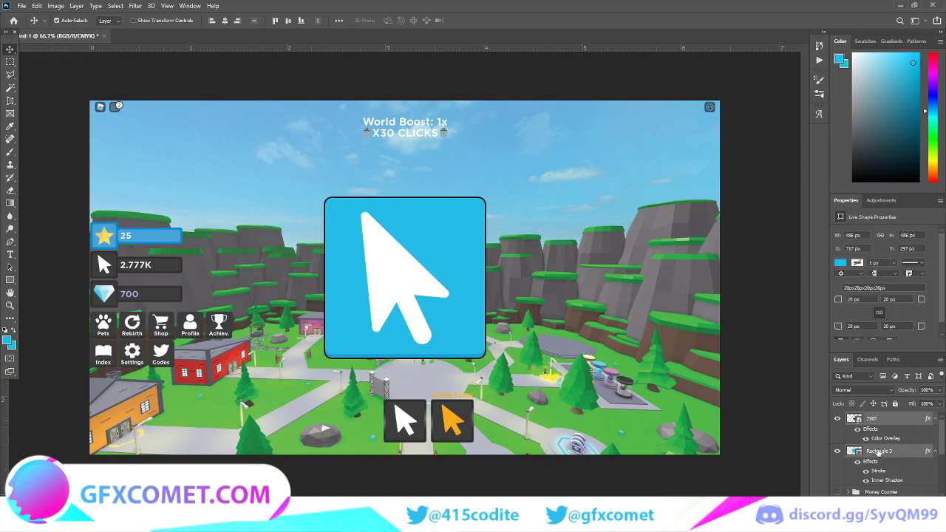
{"action": "left_click", "coordinate": [878, 452]}
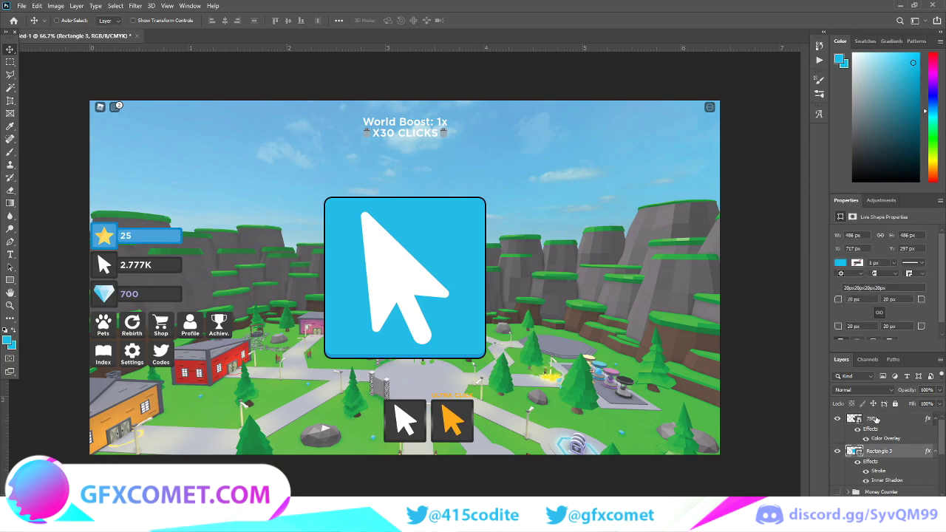
{"action": "left_click", "coordinate": [876, 419], "text": "shift"}
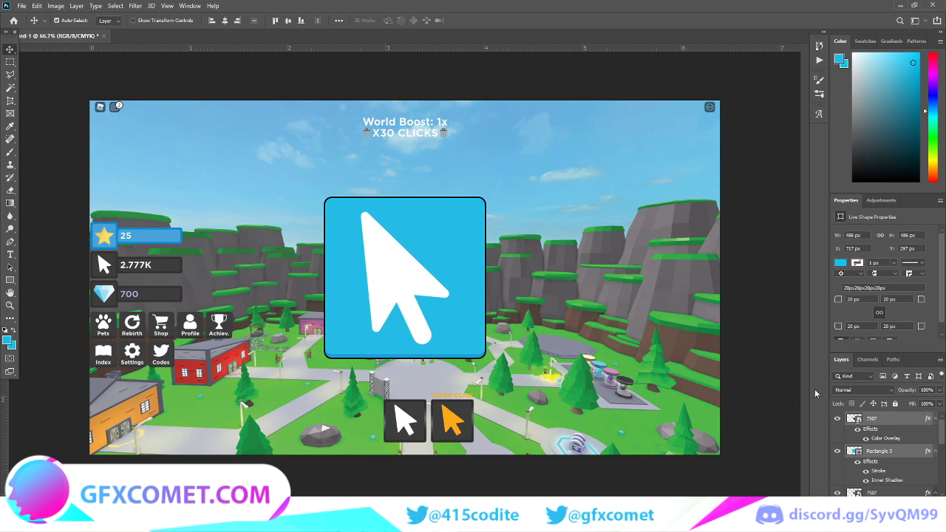
{"action": "scroll", "coordinate": [871, 432], "scroll_direction": "down", "scroll_amount": 2}
{"action": "scroll", "coordinate": [870, 442], "scroll_direction": "up", "scroll_amount": 2}
Change the upper 7507 cursor's Color Overlay to light orange fcc75d, starting from the screenshot's orange cursor colour.
{"action": "double_click", "coordinate": [881, 439]}
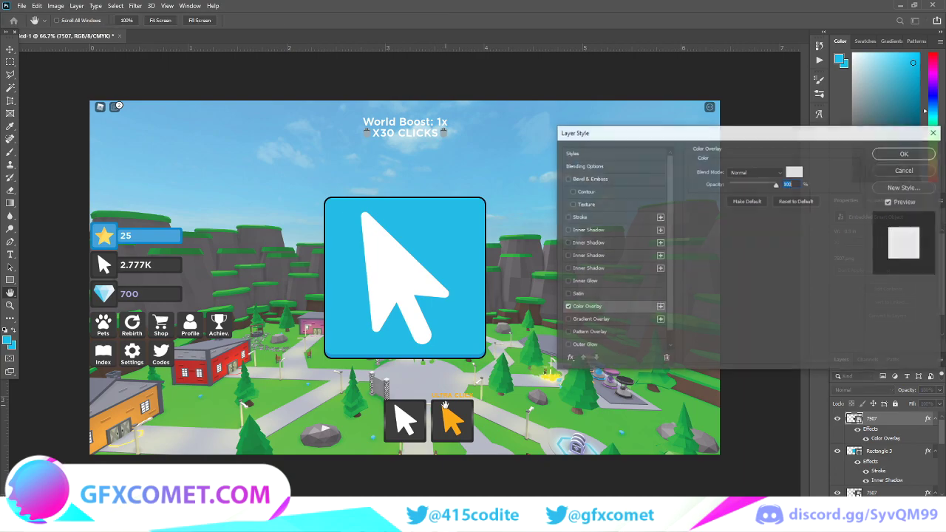
{"action": "left_click", "coordinate": [794, 172]}
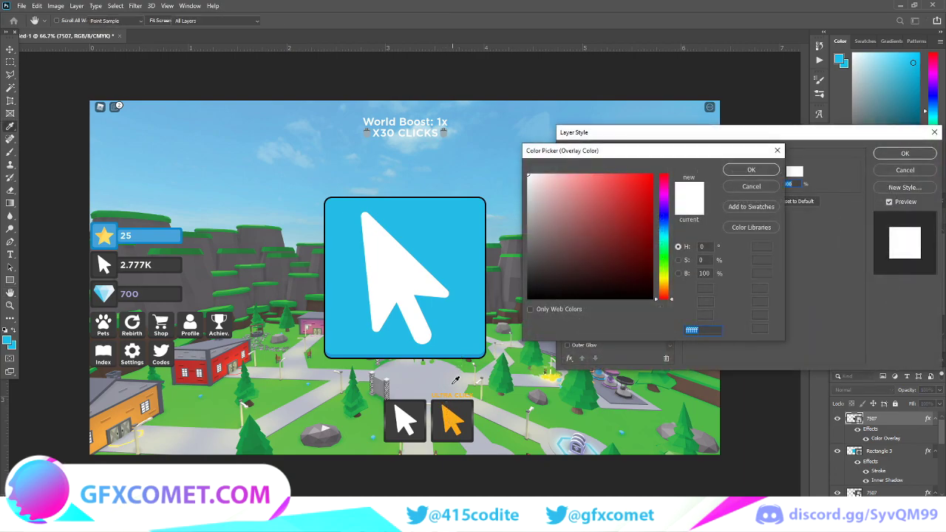
{"action": "left_click", "coordinate": [449, 416]}
{"action": "left_click", "coordinate": [609, 178]}
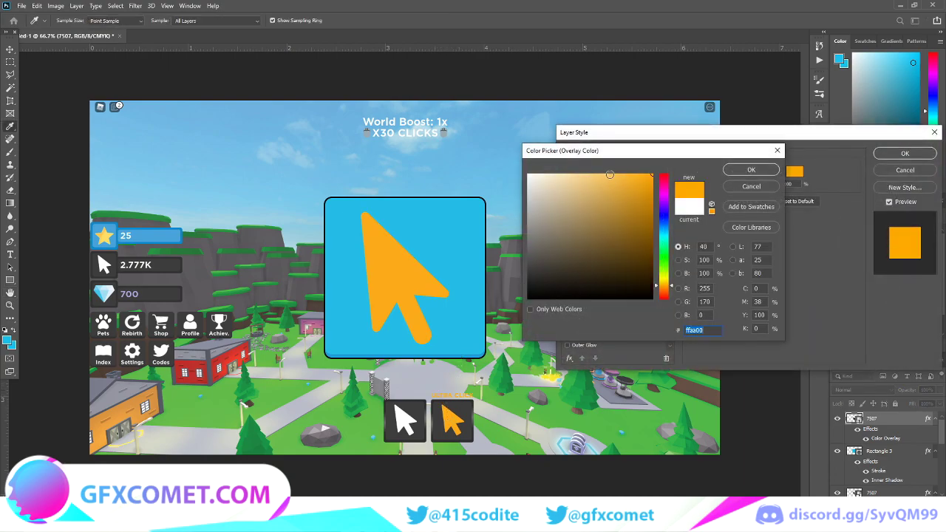
{"action": "left_click", "coordinate": [606, 175]}
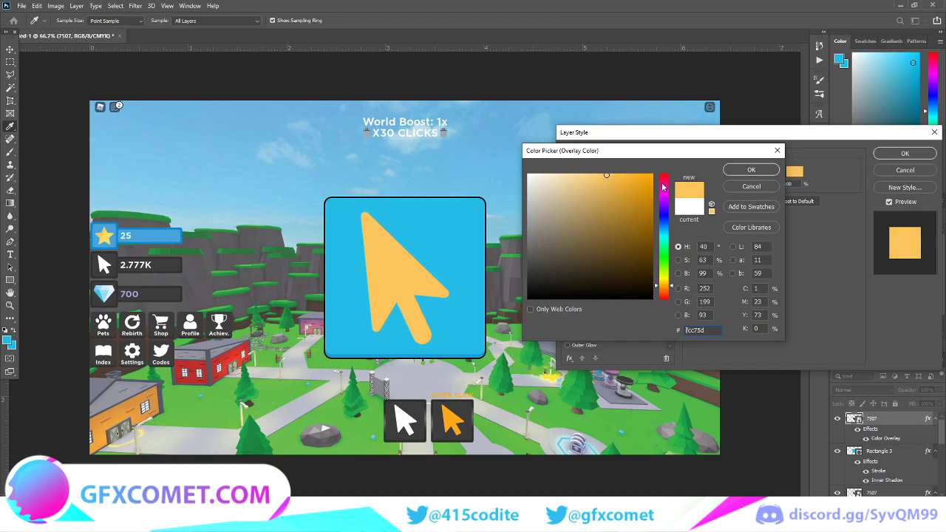
{"action": "left_click", "coordinate": [749, 170]}
{"action": "left_click", "coordinate": [905, 153]}
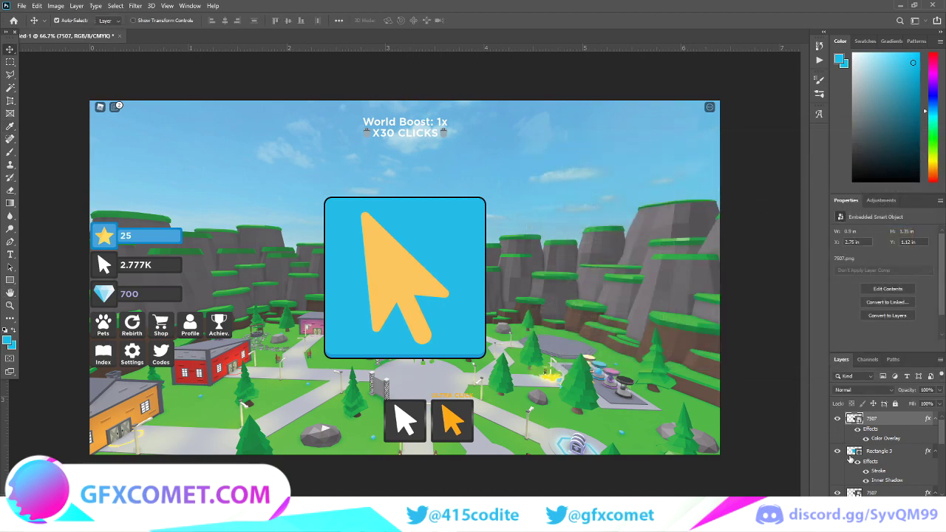
Group and merge the orange cursor with its square, and do the same for the white cursor and its square.
{"action": "left_click", "coordinate": [890, 453], "text": "shift"}
{"action": "key", "text": "ctrl+g"}
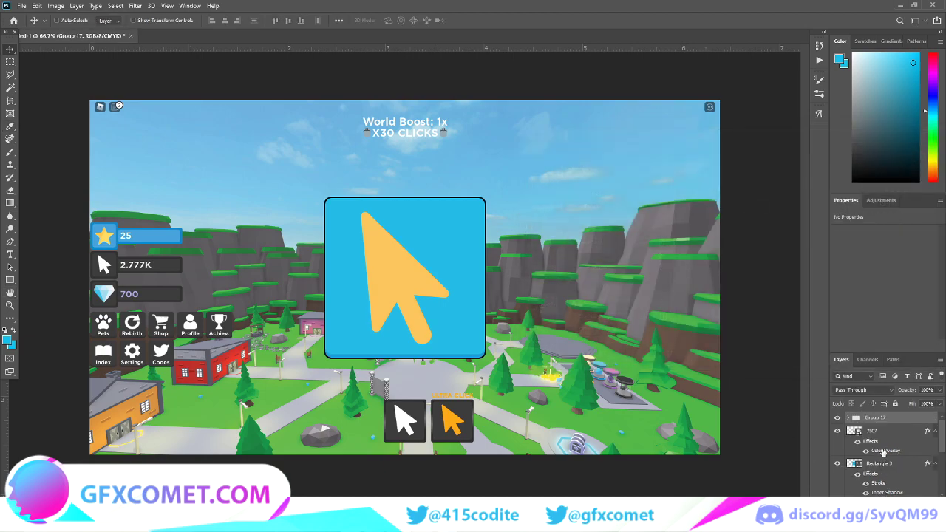
{"action": "key", "text": "ctrl+e"}
{"action": "left_click", "coordinate": [887, 465]}
{"action": "left_click", "coordinate": [886, 437], "text": "shift"}
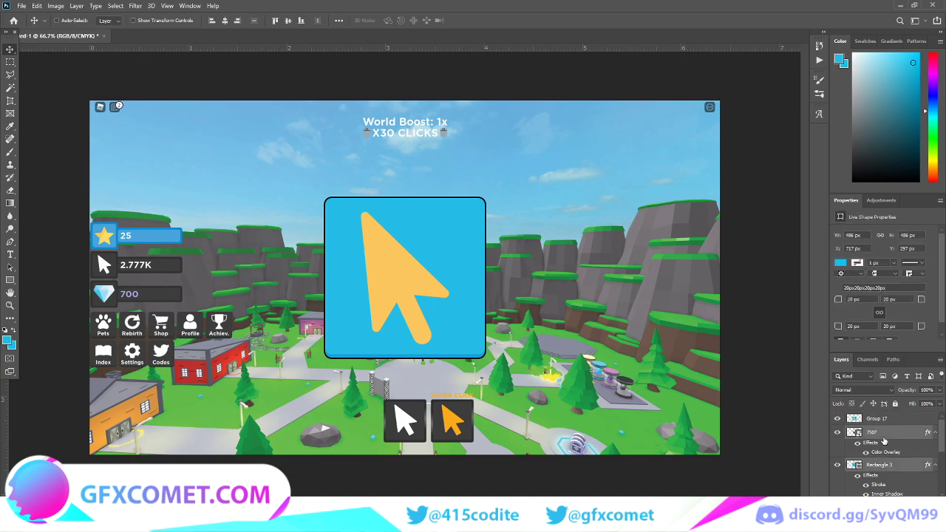
{"action": "key", "text": "ctrl+g"}
{"action": "key", "text": "ctrl+e"}
Group the two merged cursor buttons, rename the group Clickers, and hide it.
{"action": "left_click", "coordinate": [879, 419], "text": "shift"}
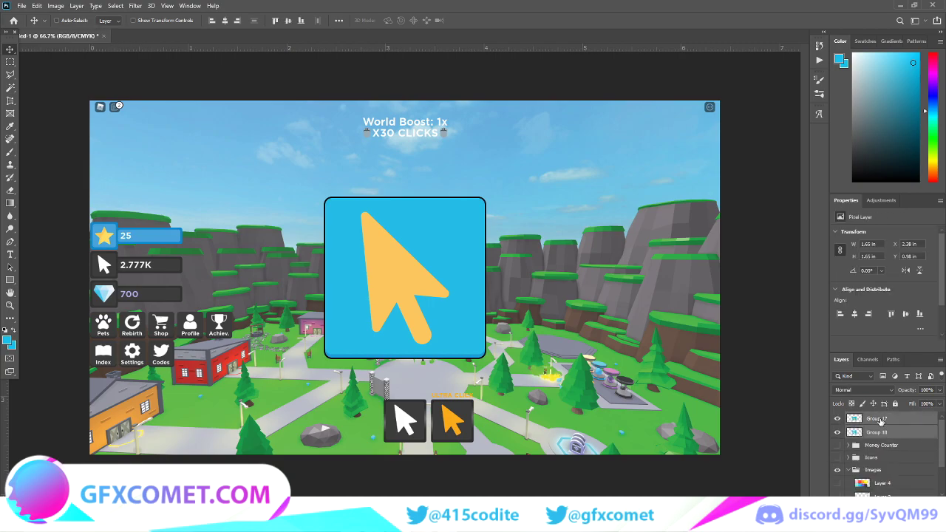
{"action": "key", "text": "ctrl+g"}
{"action": "double_click", "coordinate": [879, 418]}
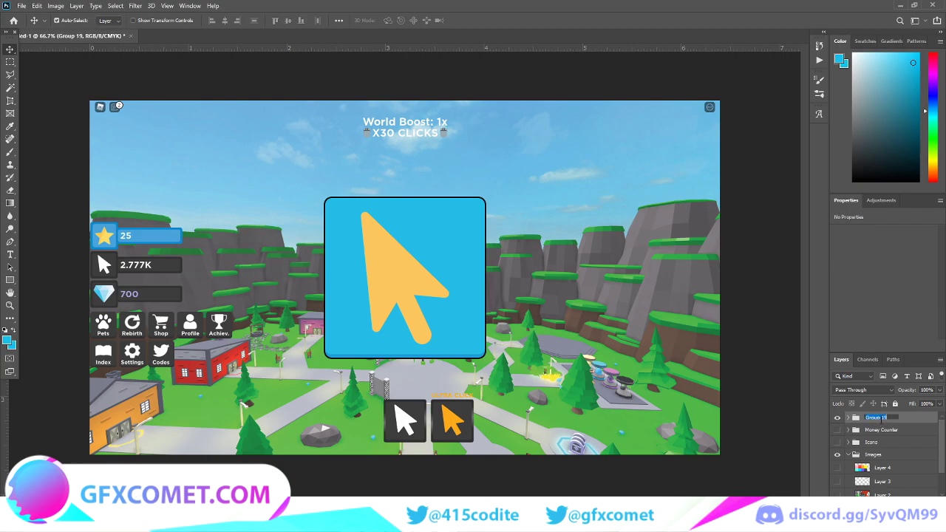
{"action": "key", "text": "Return"}
{"action": "left_click", "coordinate": [837, 418]}
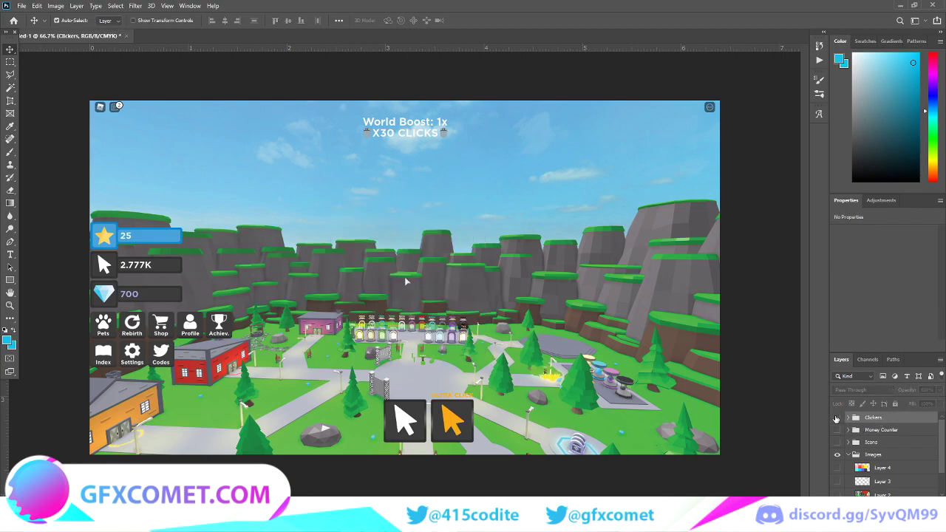
{"action": "left_click", "coordinate": [836, 418]}
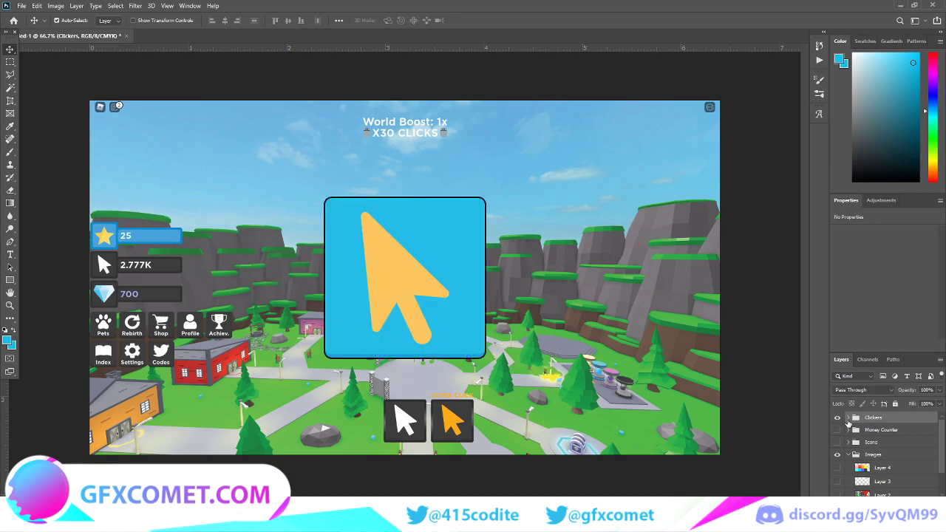
{"action": "left_click", "coordinate": [838, 419]}
{"action": "left_click", "coordinate": [847, 443]}
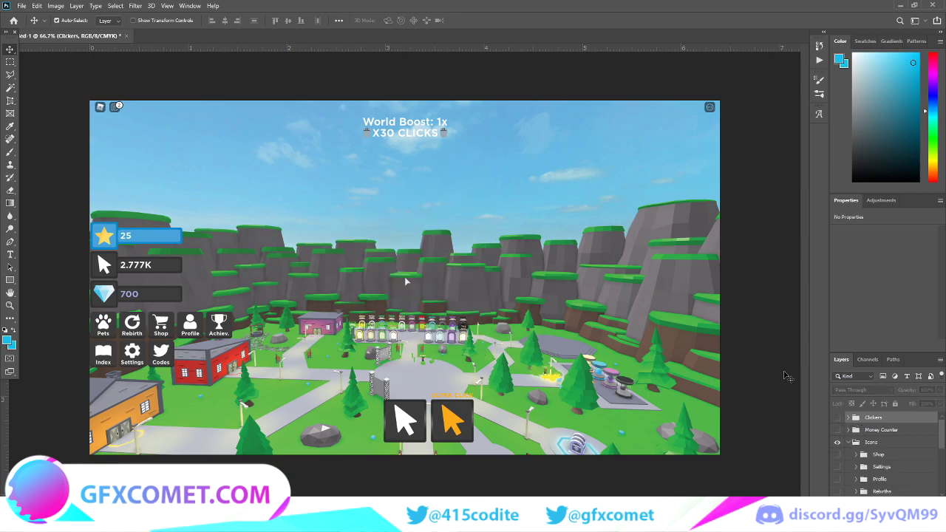
{"action": "scroll", "coordinate": [848, 471], "scroll_direction": "down", "scroll_amount": 5}
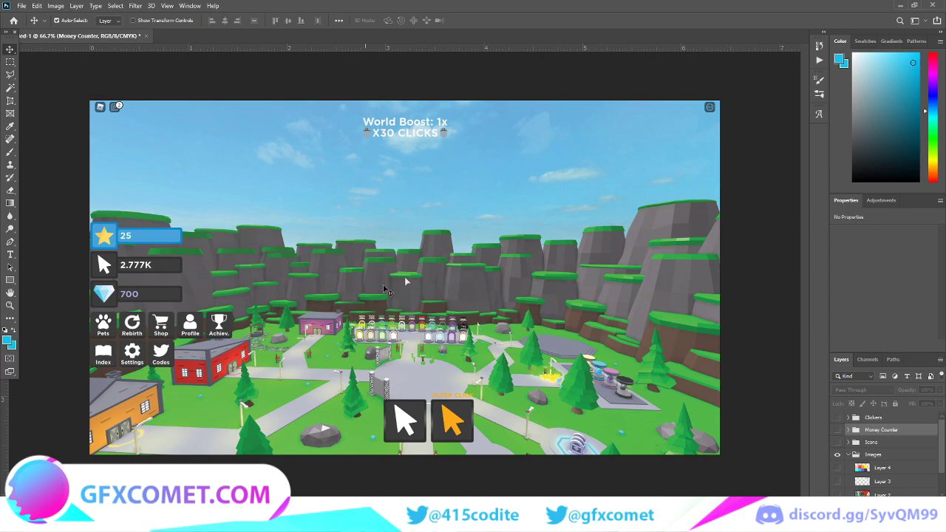
{"action": "left_click_drag", "start_coordinate": [402, 343], "coordinate": [390, 304]}
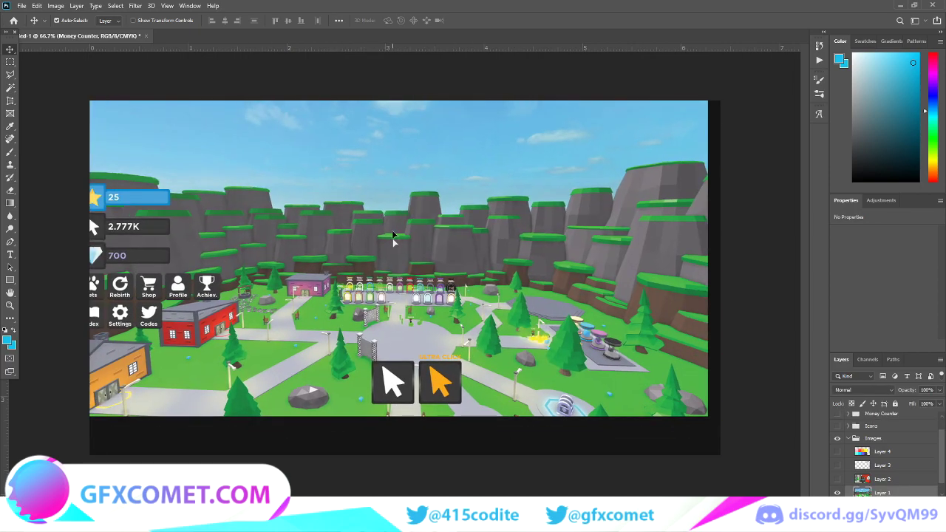
{"action": "key", "text": "ctrl+z"}
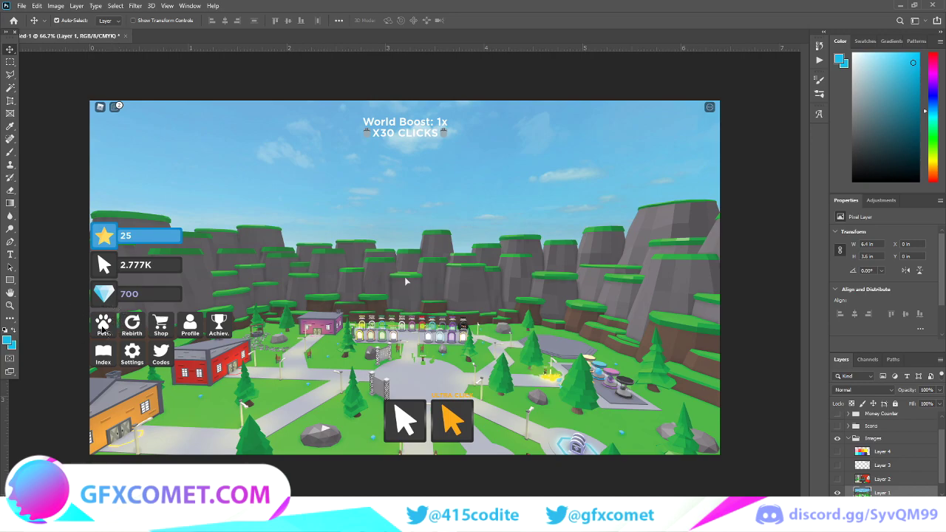